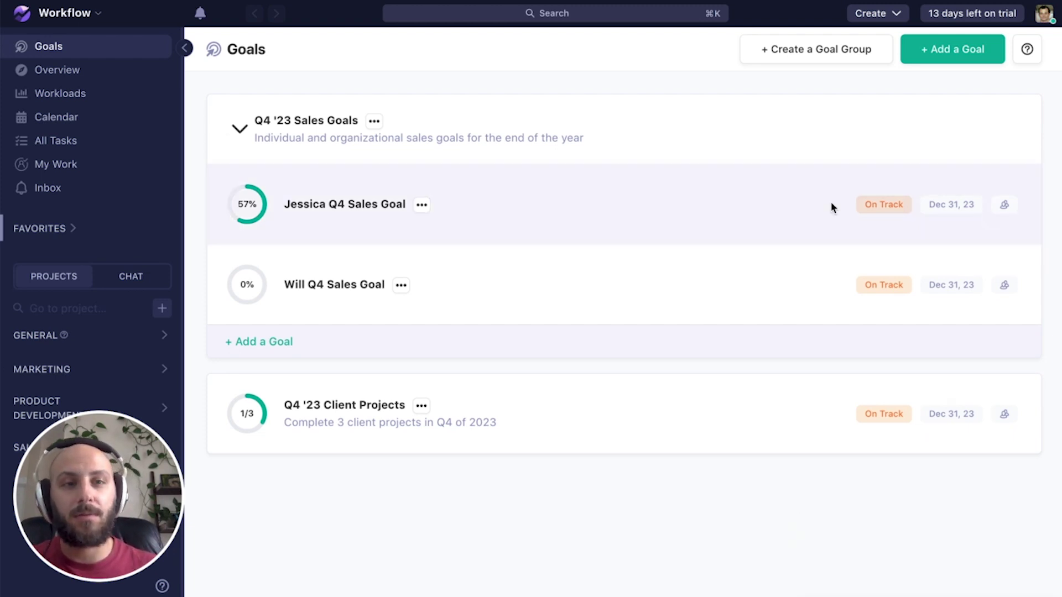
Step: Start a new goal named 'Marketing Feature Launch'
left_click(951, 52)
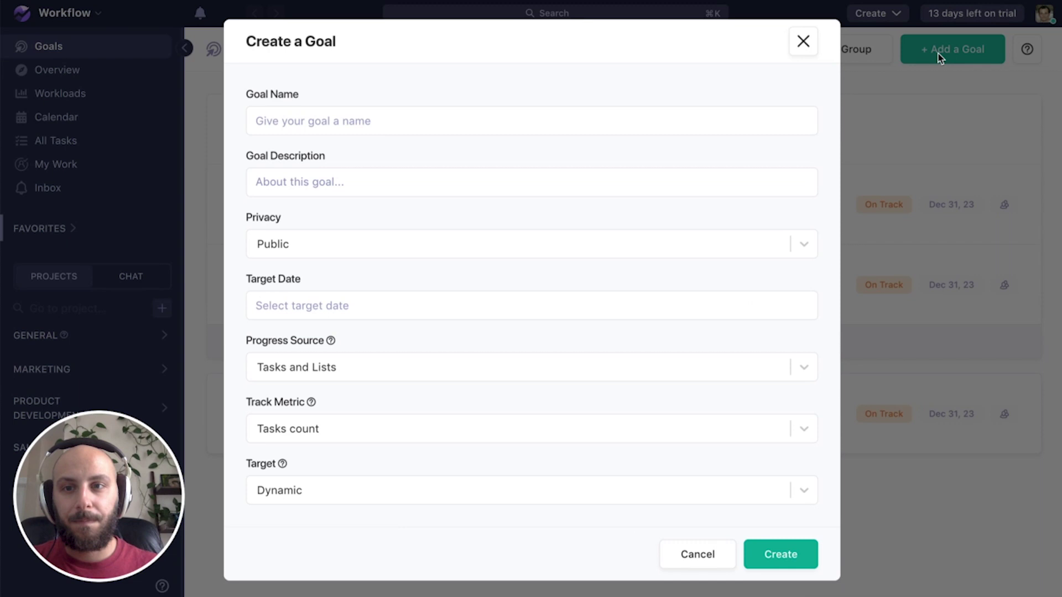
left_click(424, 115)
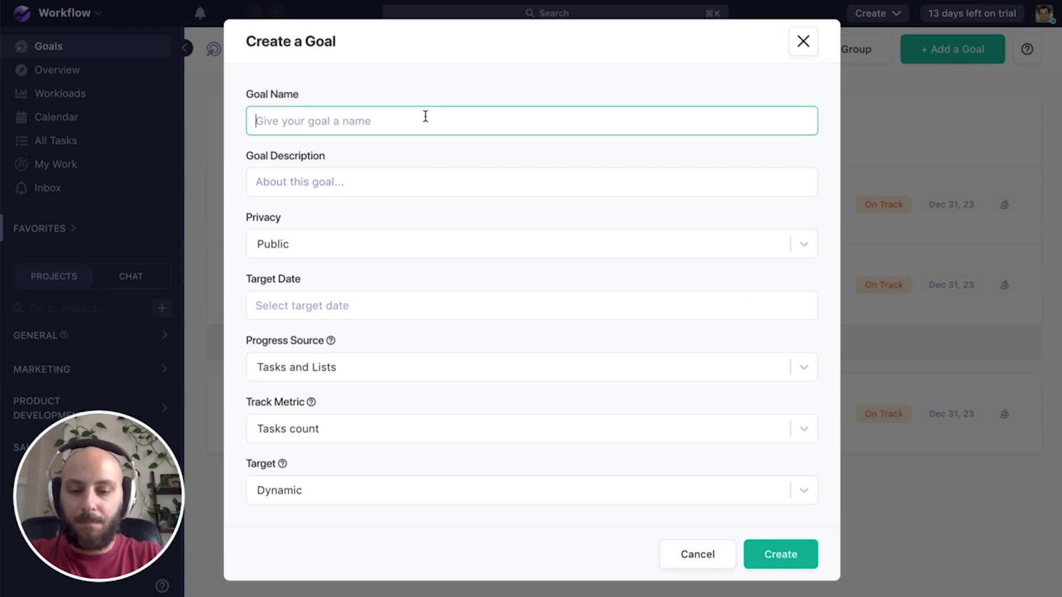
type("Marke")
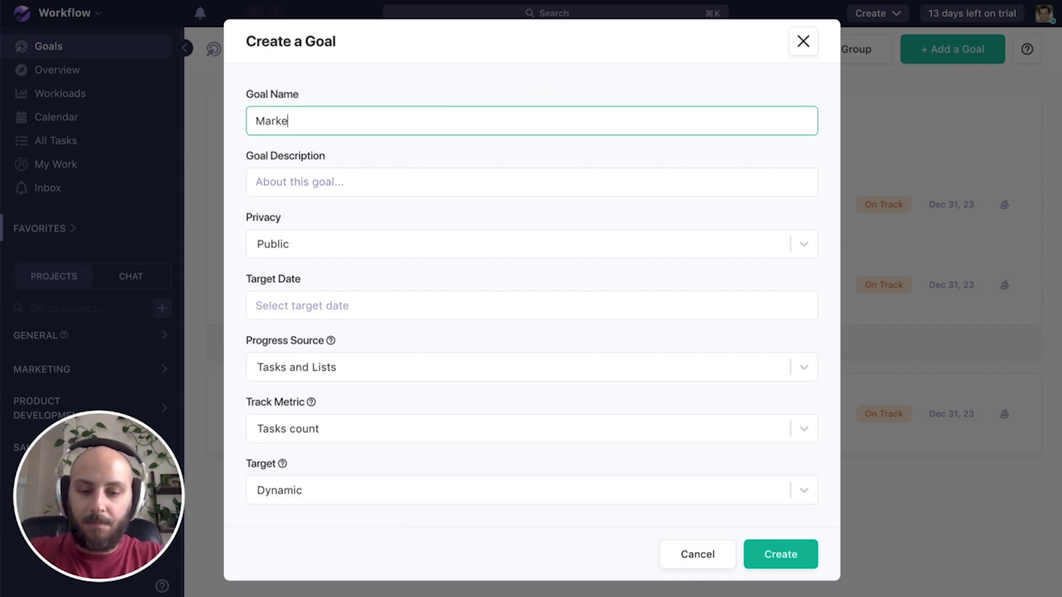
type("ting Feature Launch")
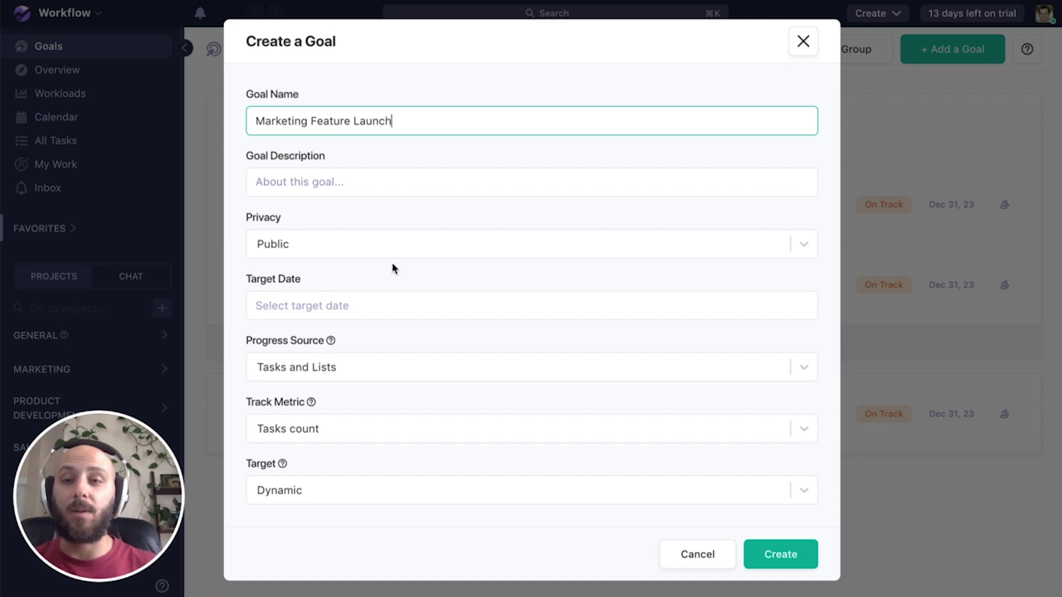
left_click(450, 256)
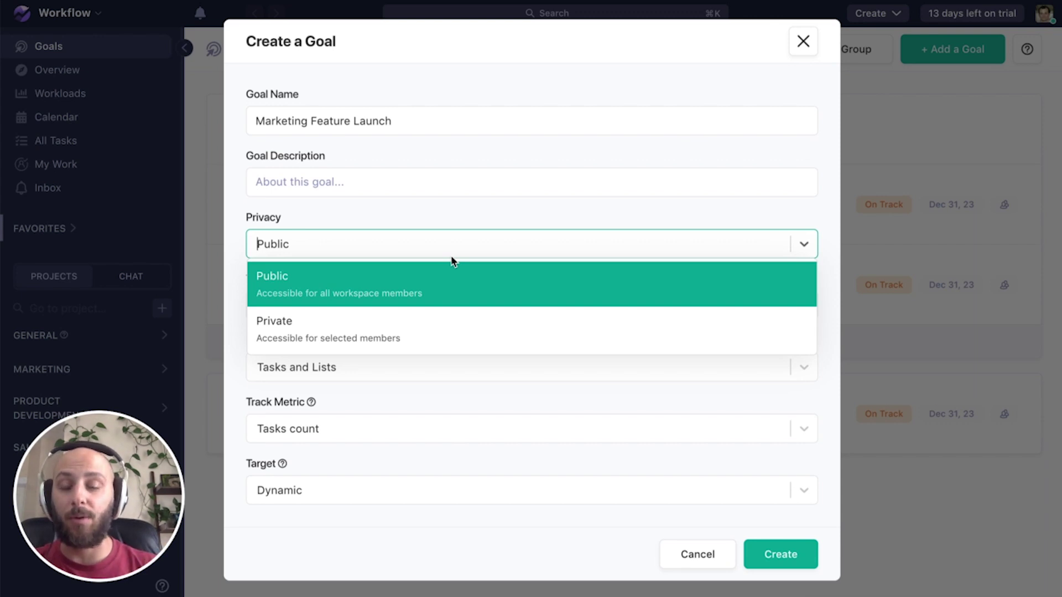
Step: Keep the goal Public and set its target date to Nov 17, 2023
left_click(460, 285)
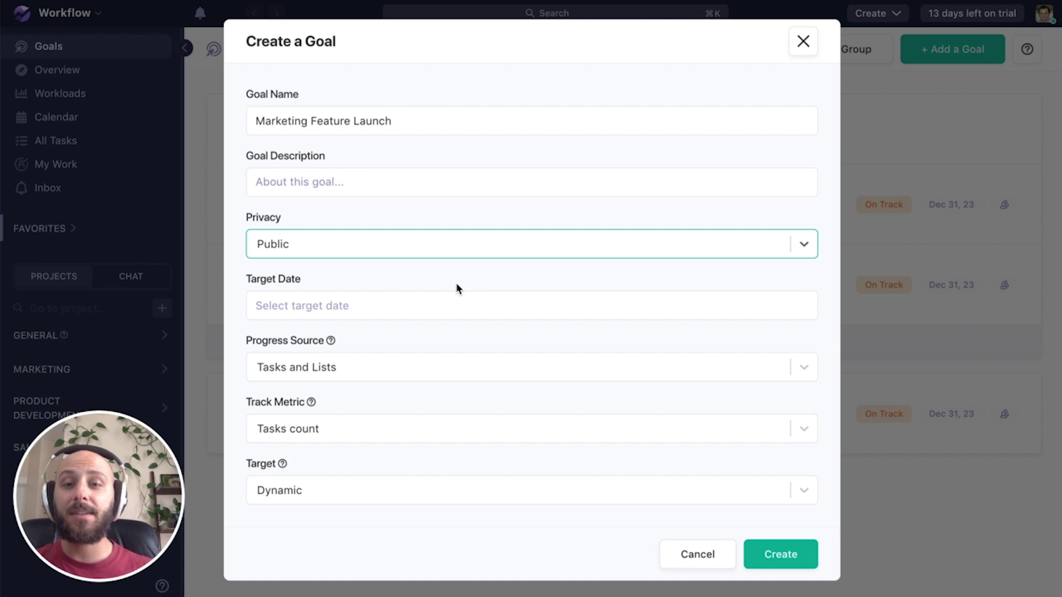
left_click(457, 303)
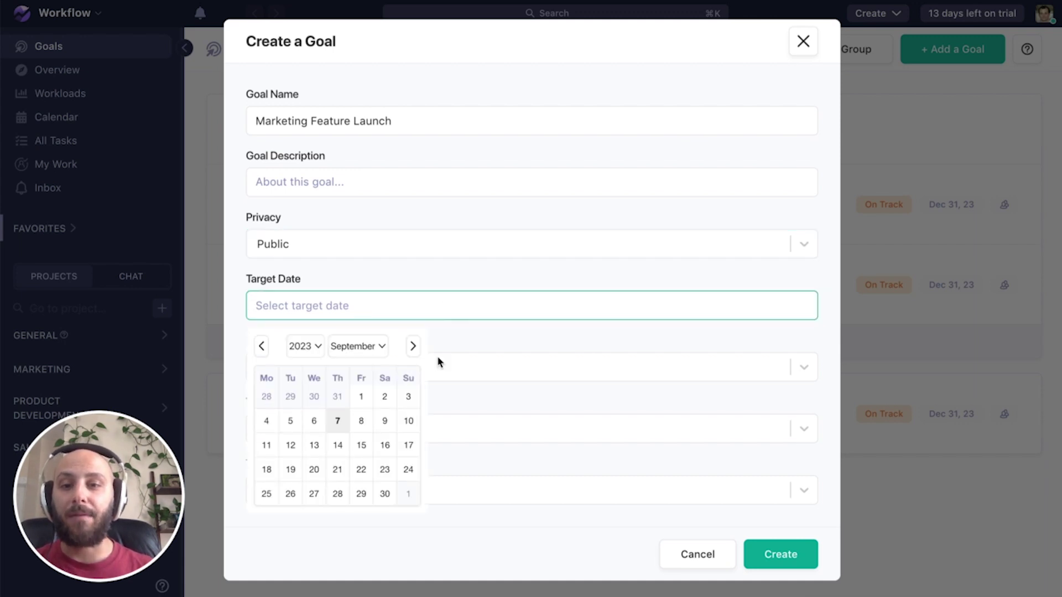
left_click(413, 348)
left_click(414, 347)
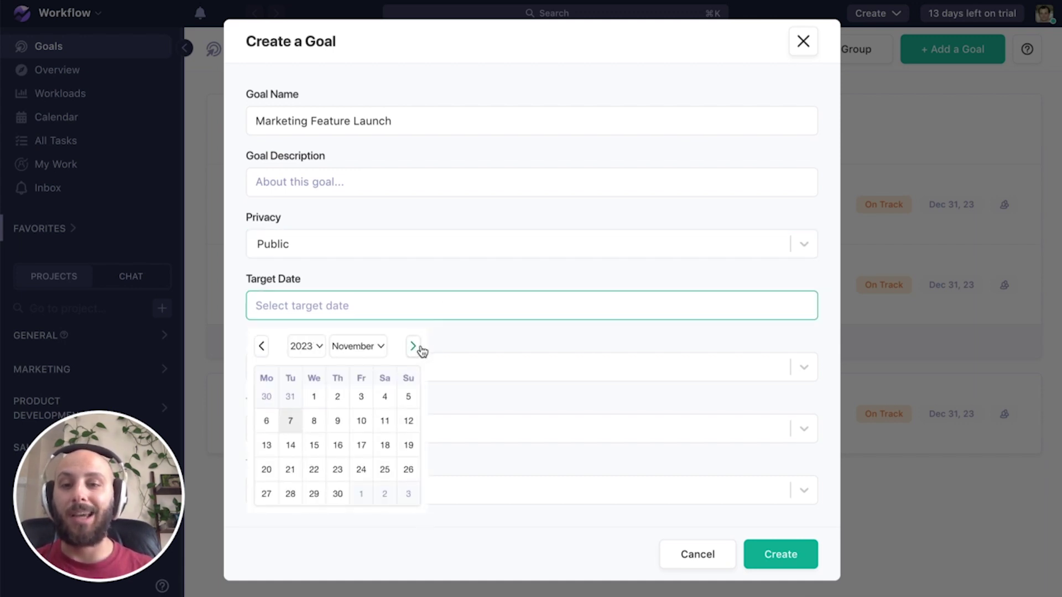
left_click(361, 445)
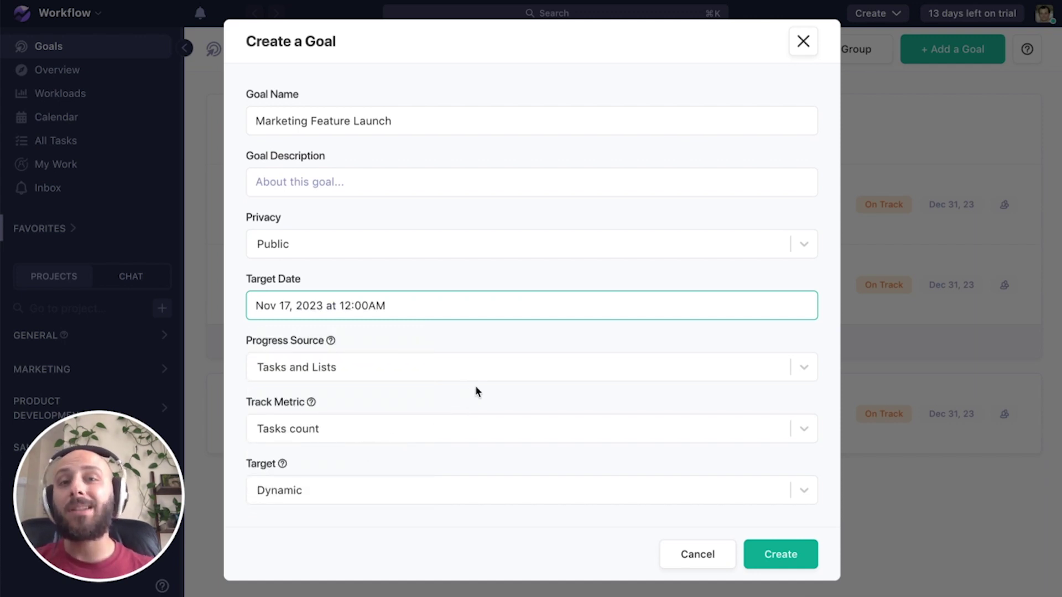
left_click(520, 365)
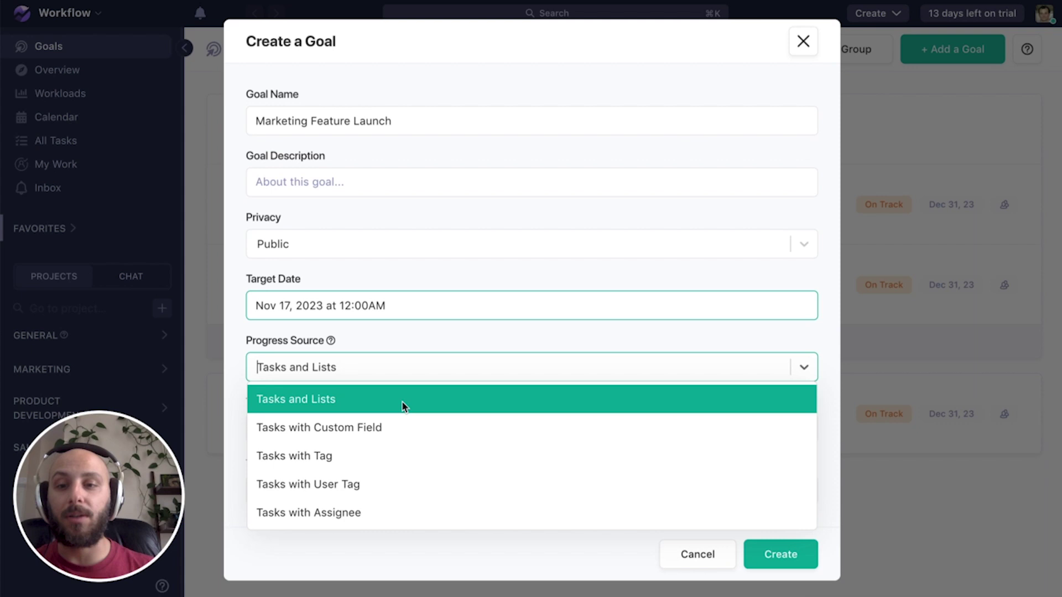
Step: Track progress from Tasks and Lists by Tasks count with a Dynamic target
left_click(459, 401)
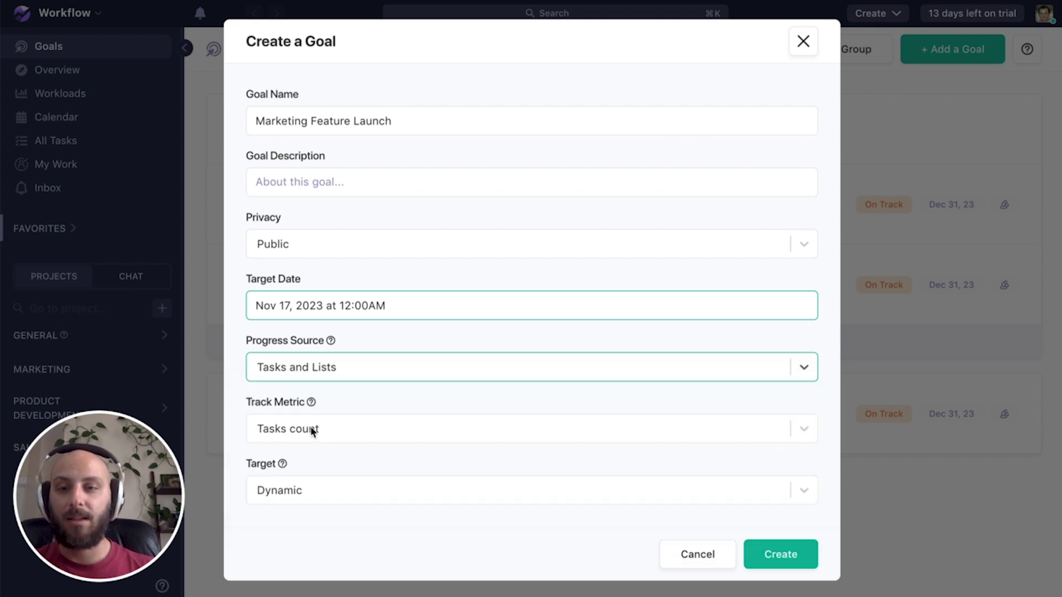
mouse_move(311, 404)
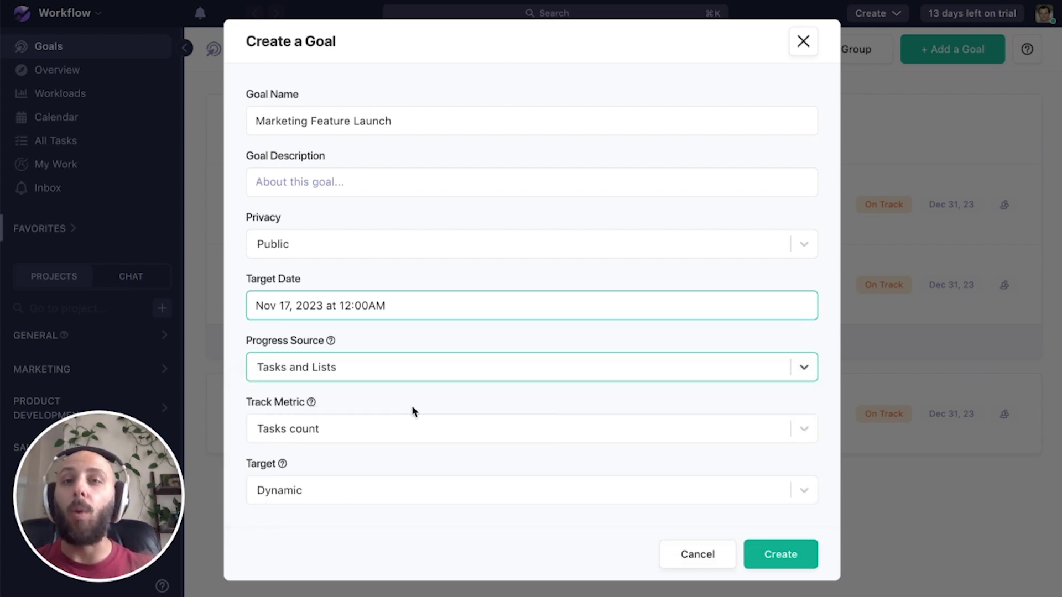
left_click(416, 427)
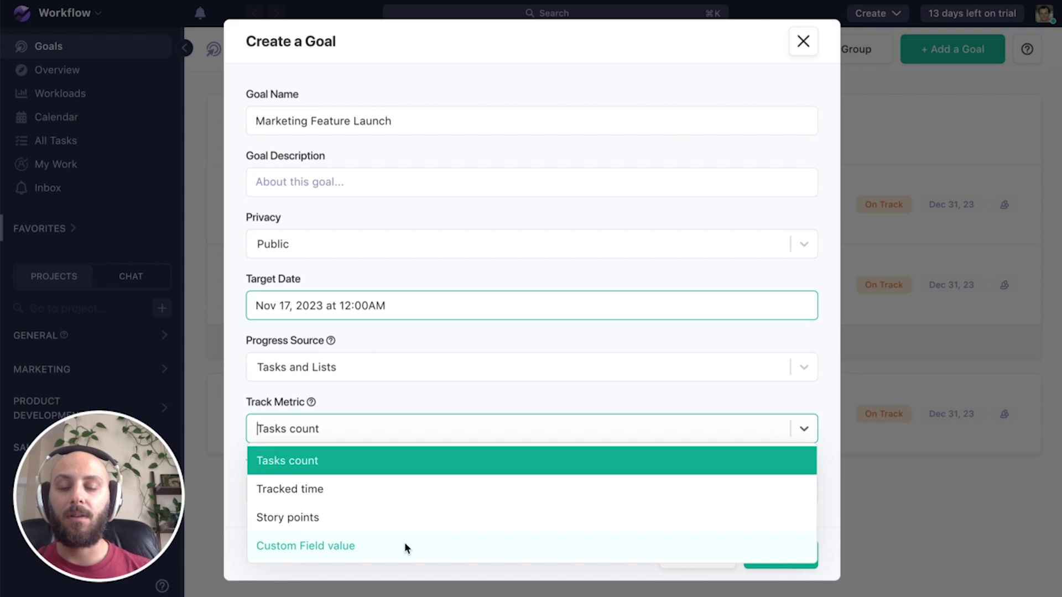
left_click(303, 463)
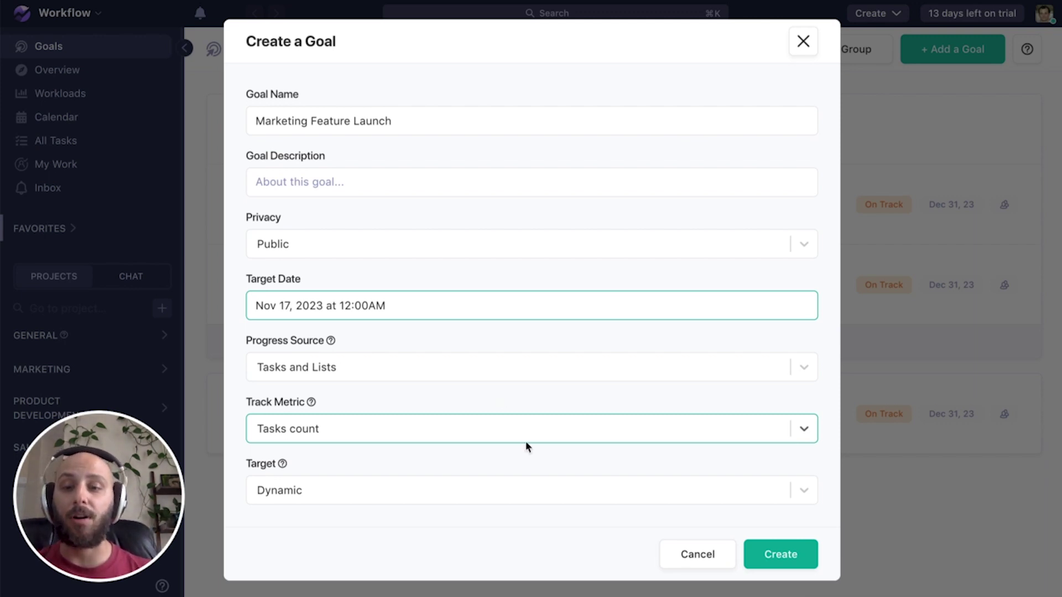
left_click(573, 492)
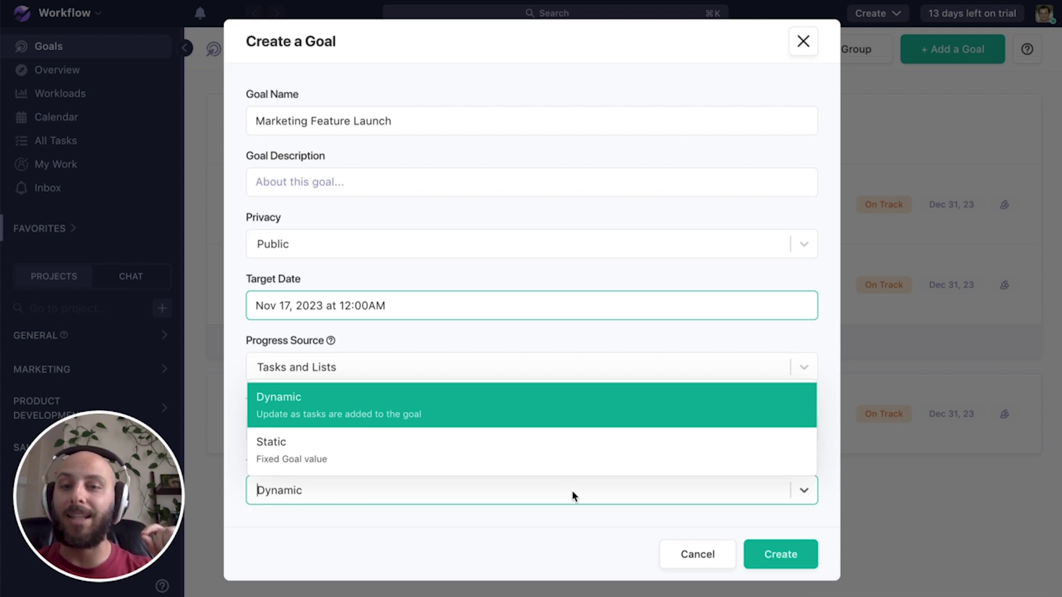
left_click(728, 412)
Step: Create the Marketing Feature Launch goal and review its details, expanding the MARKETING group
left_click(801, 560)
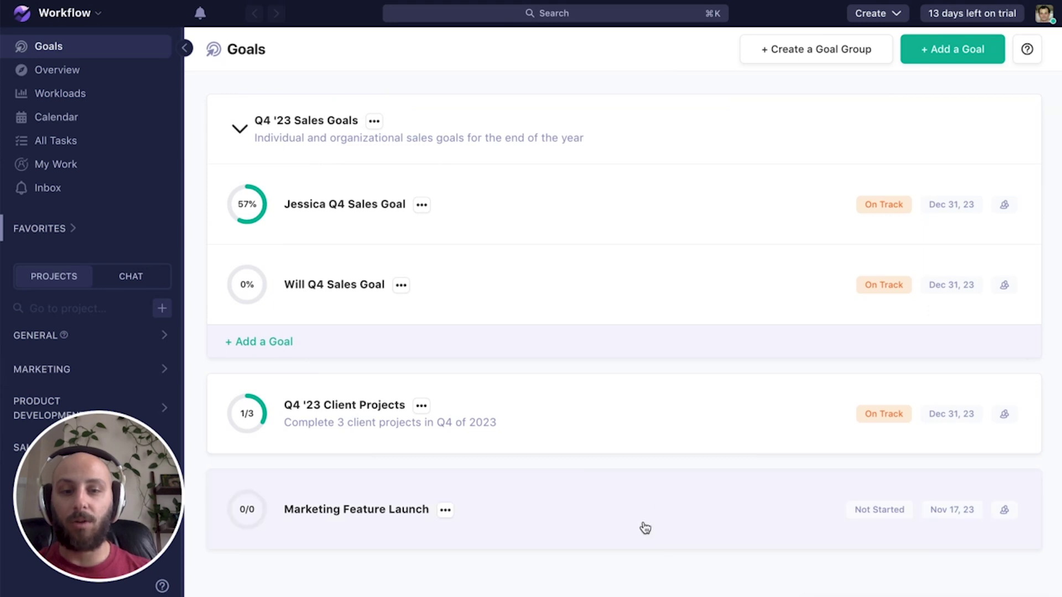
left_click(649, 526)
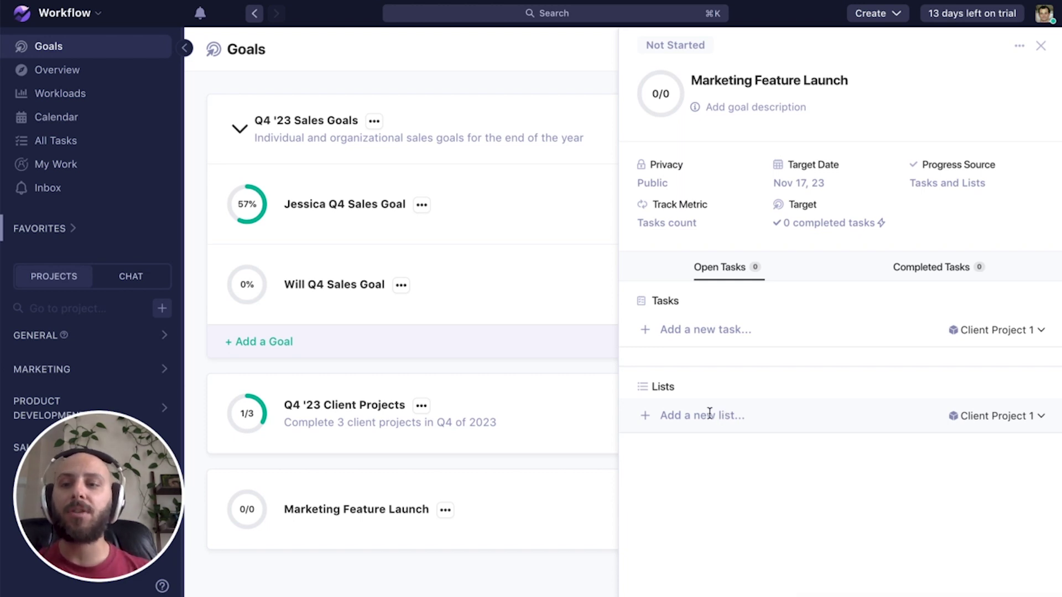
left_click(165, 370)
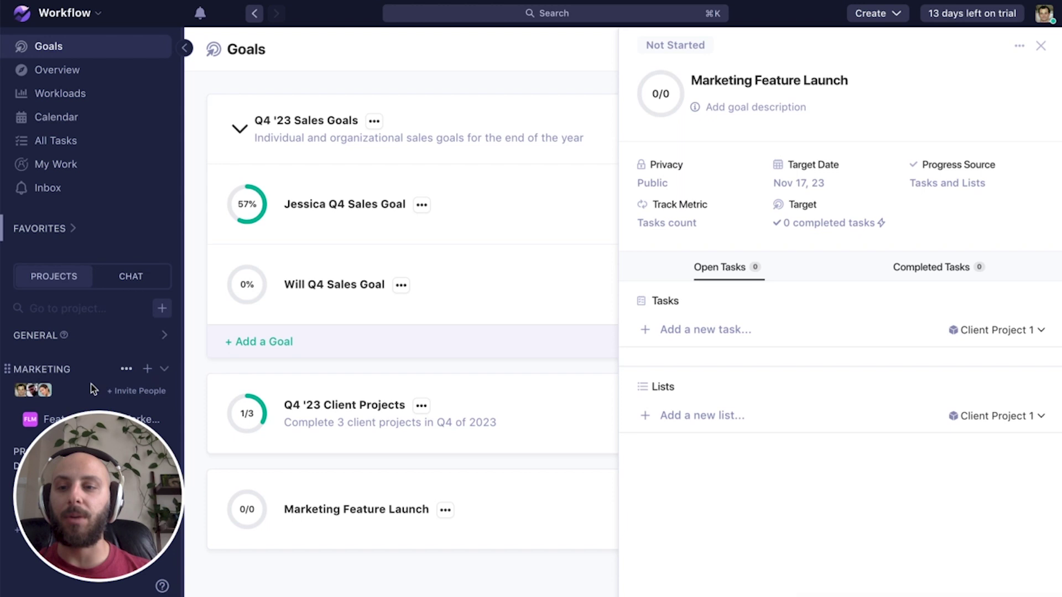
left_click(1040, 46)
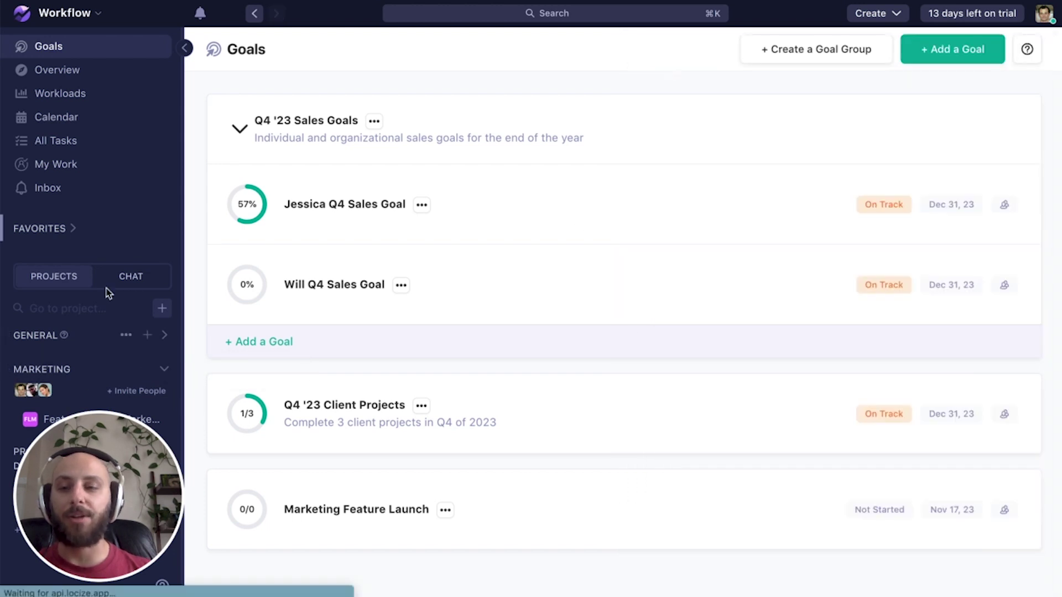
left_click(48, 419)
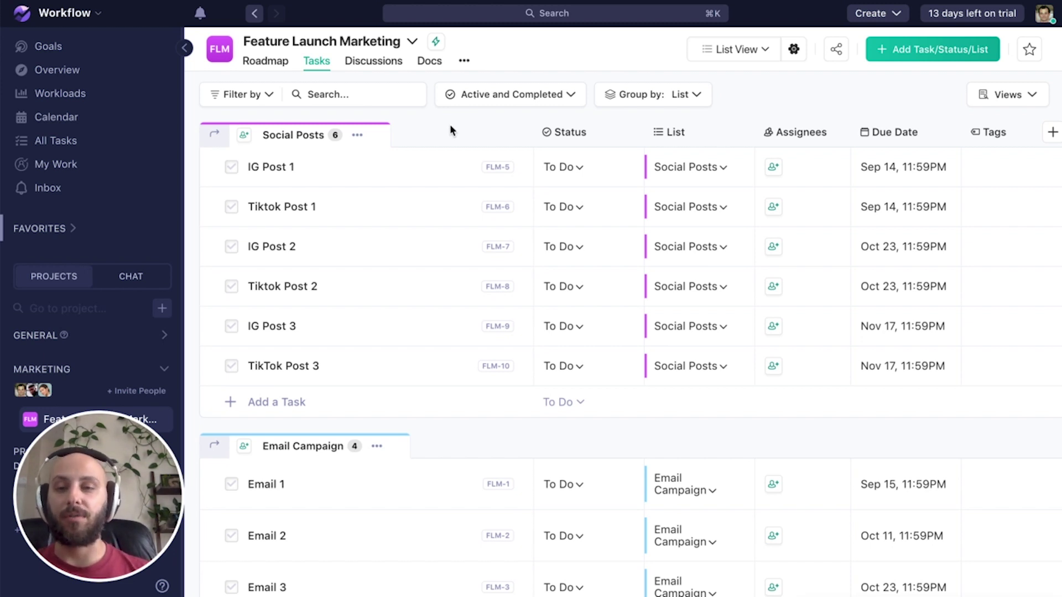
left_click(356, 136)
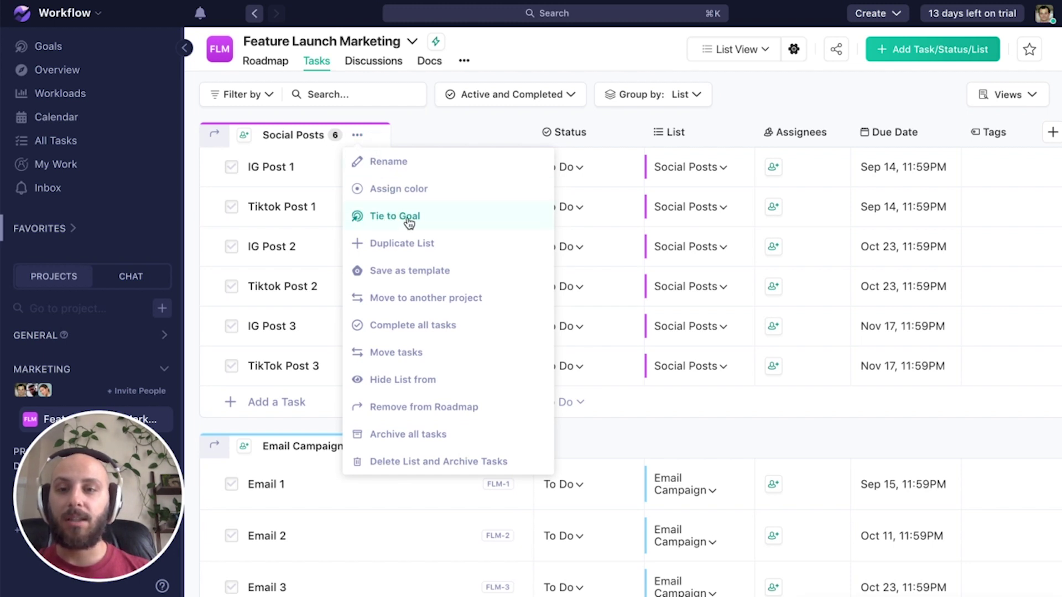
left_click(305, 168)
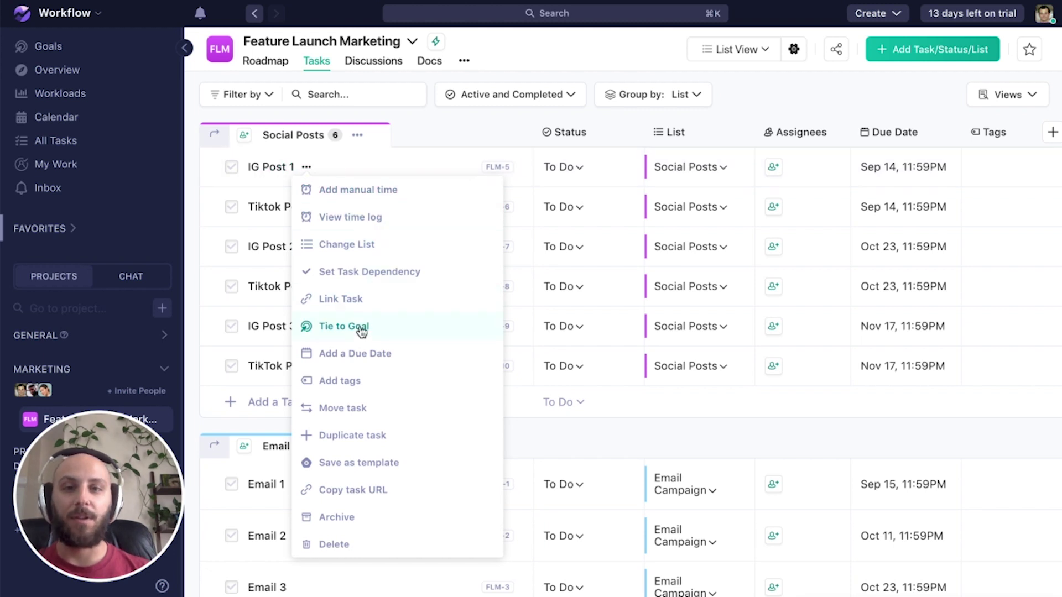
Step: Link the Marketing Feature Launch goal's lists to the Feature Launch Marketing project
left_click(68, 48)
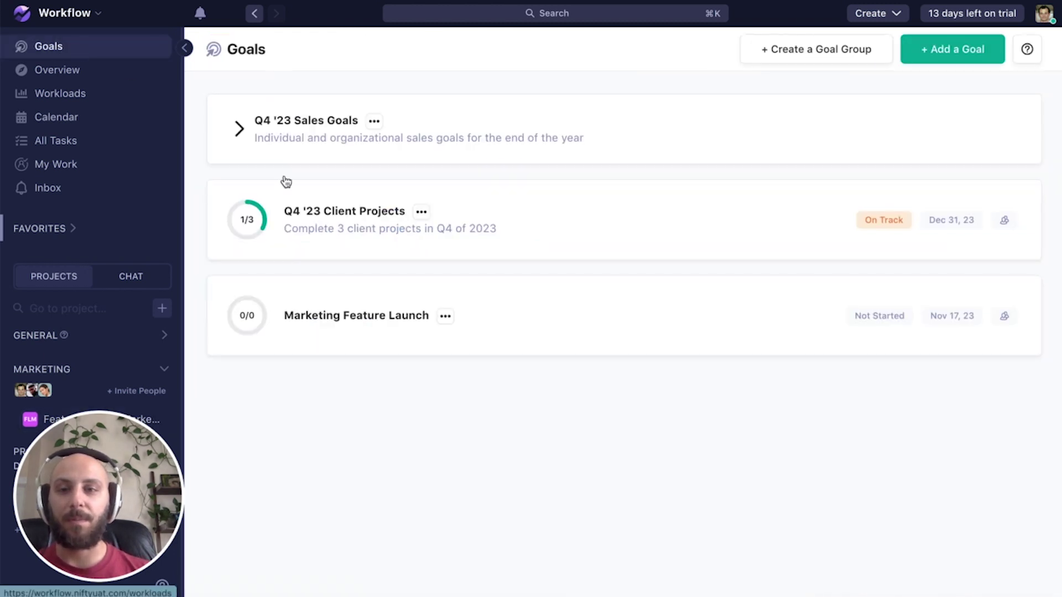
left_click(635, 336)
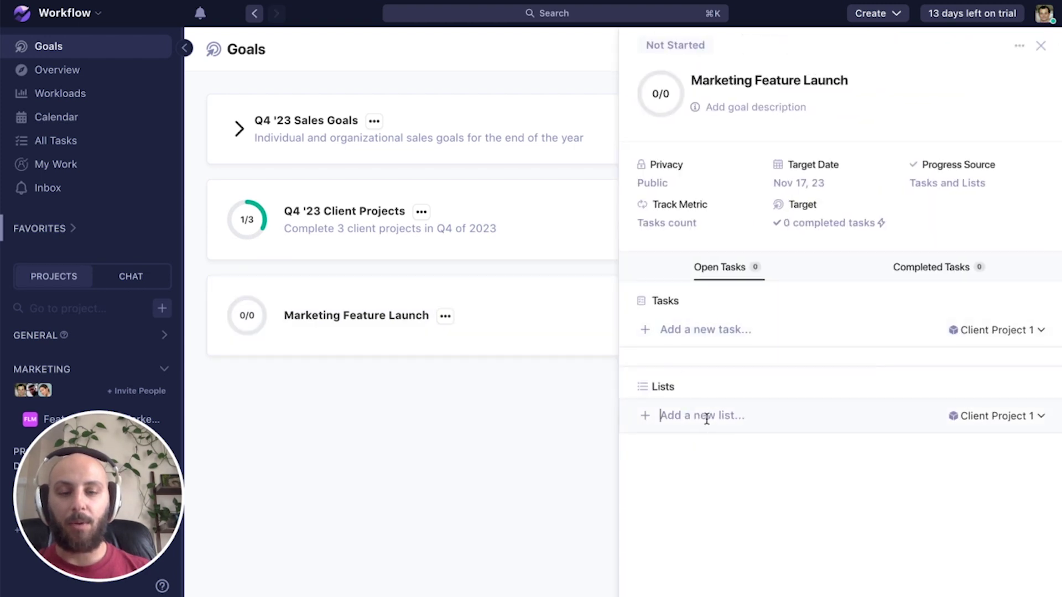
left_click(1017, 418)
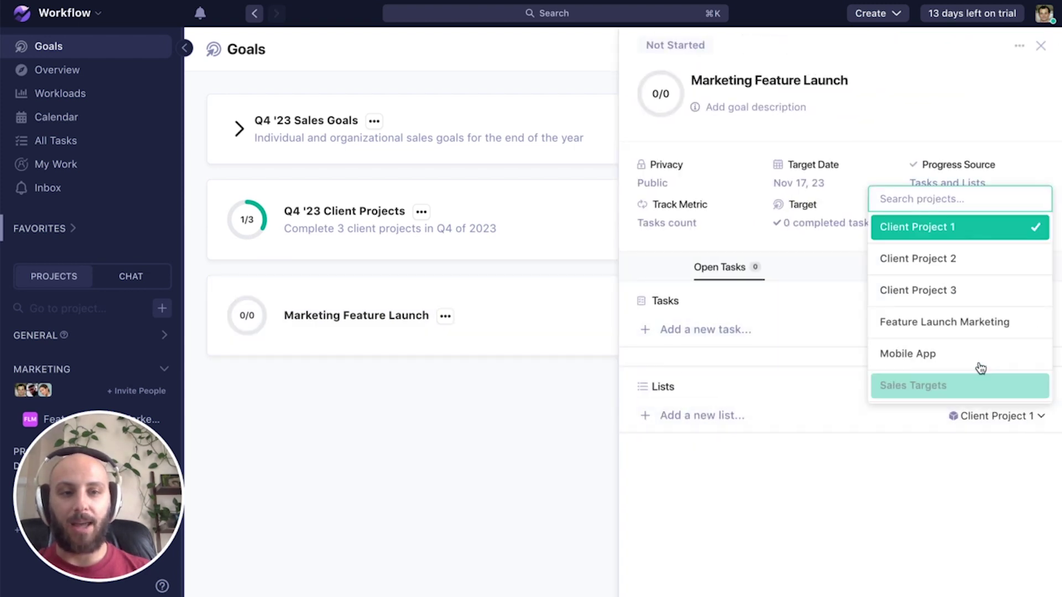
scroll(978, 336, "down", 1)
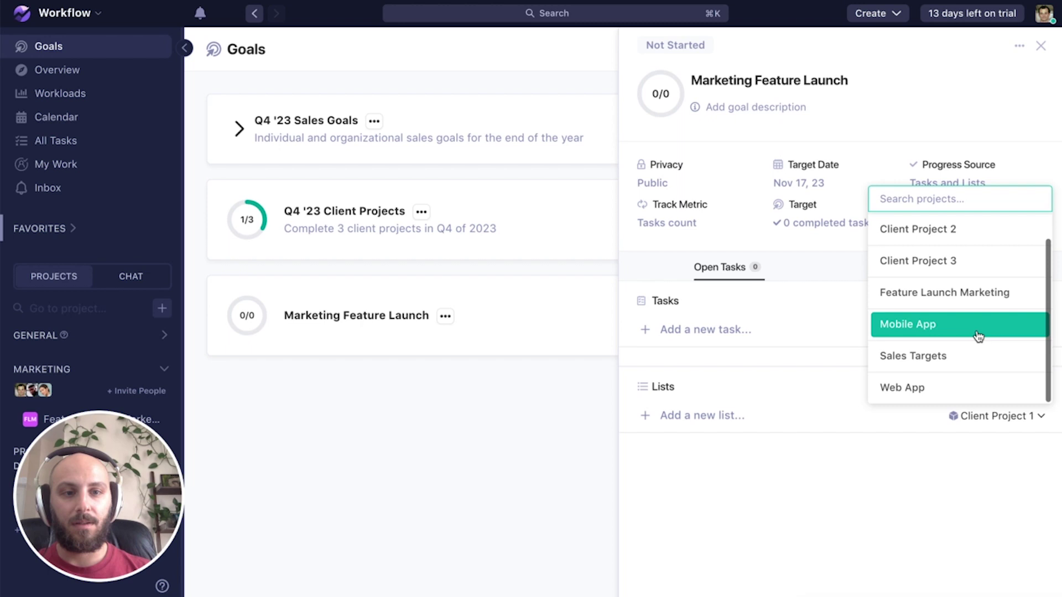
left_click(939, 299)
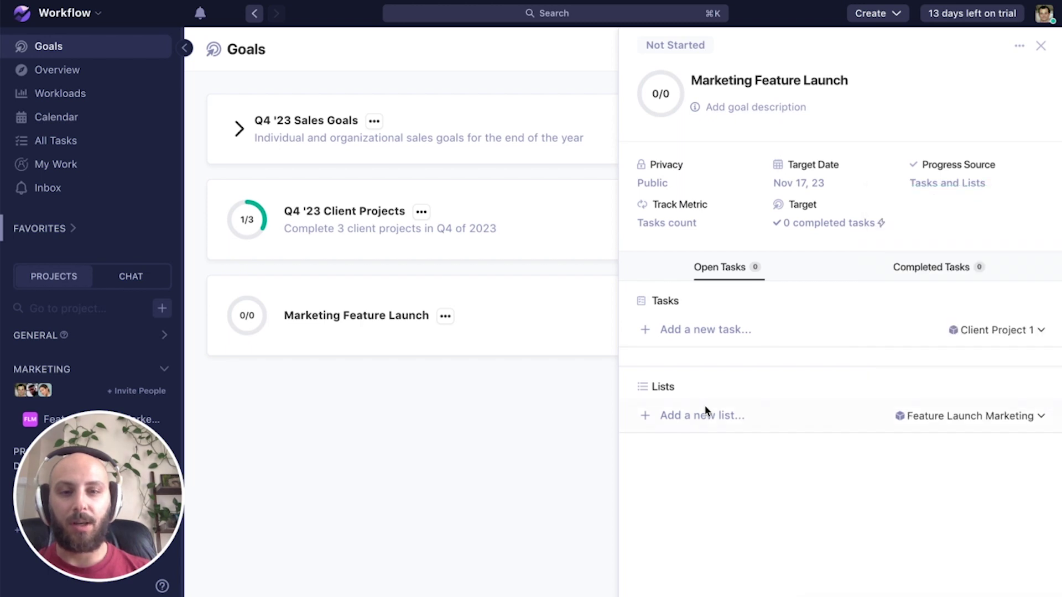
Step: Add the Social Posts and Email Campaign lists to the goal
left_click(715, 417)
type("soci")
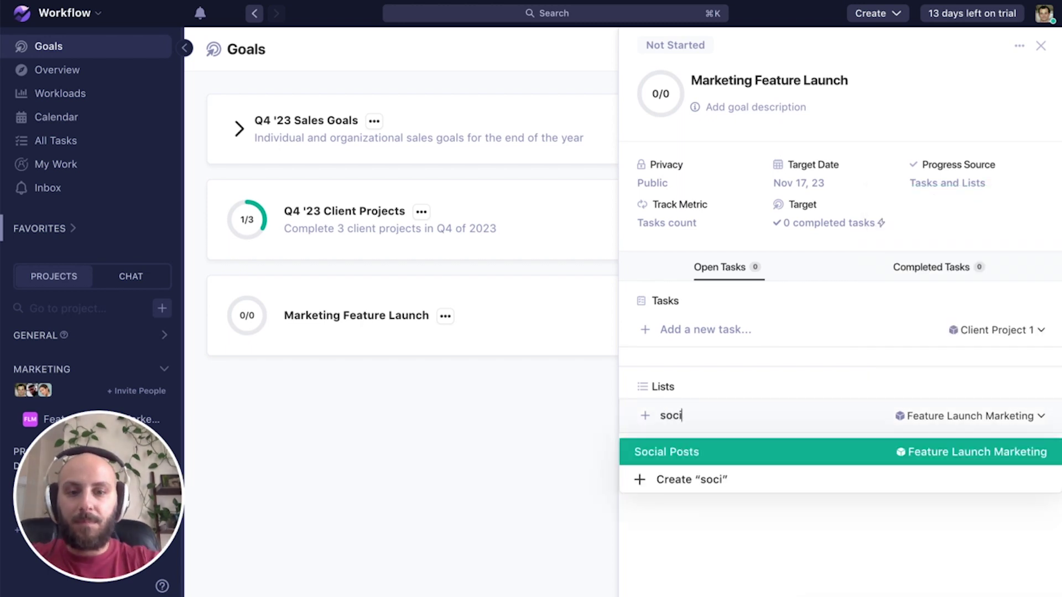
left_click(797, 456)
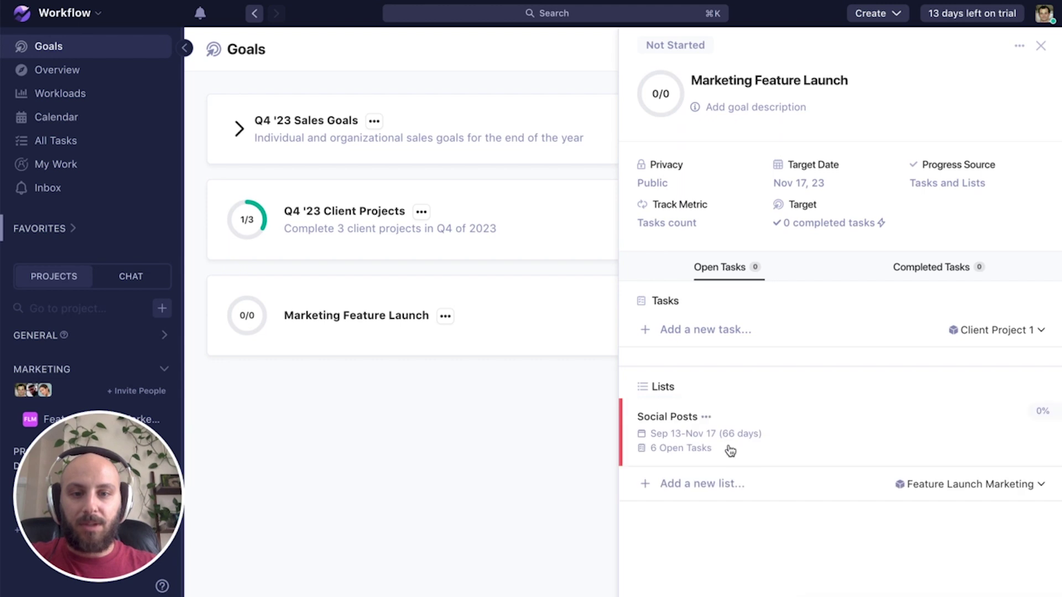
left_click(691, 484)
type("emai")
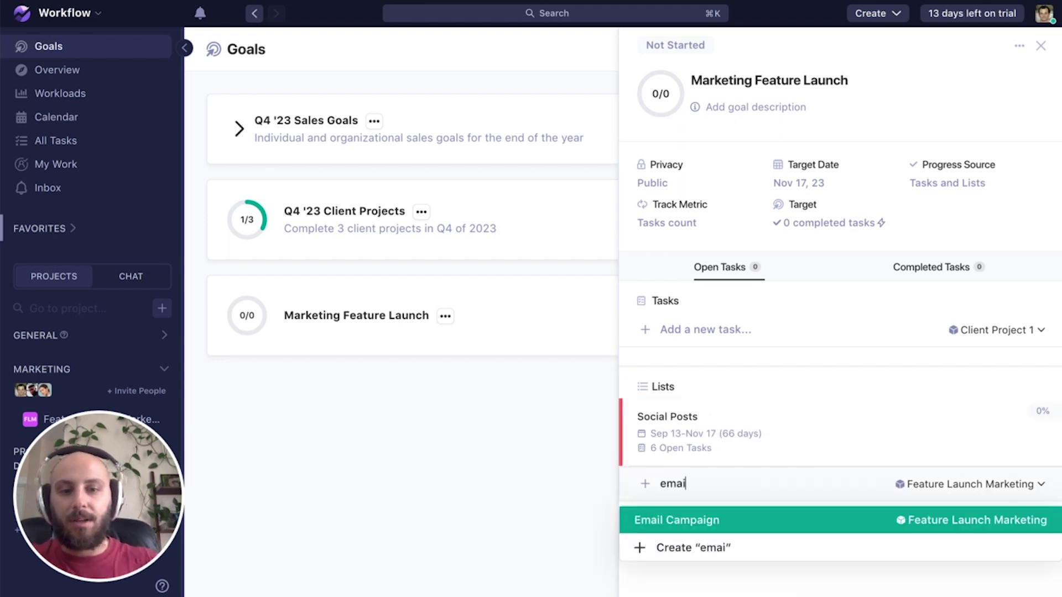
left_click(699, 528)
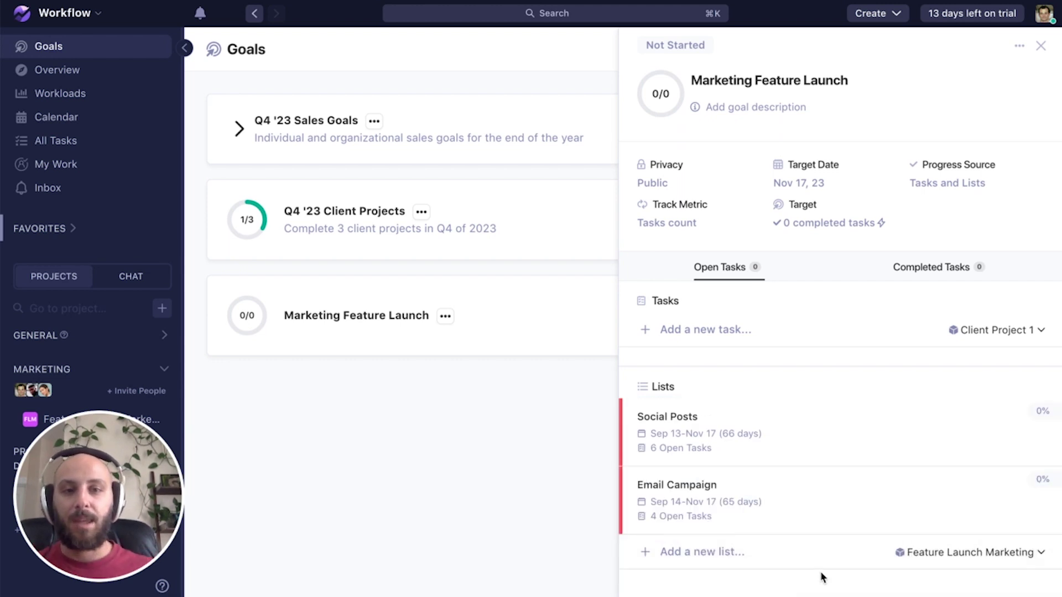
Step: Mark IG Post 1 complete in Social Posts and return to the Goals page
left_click(861, 434)
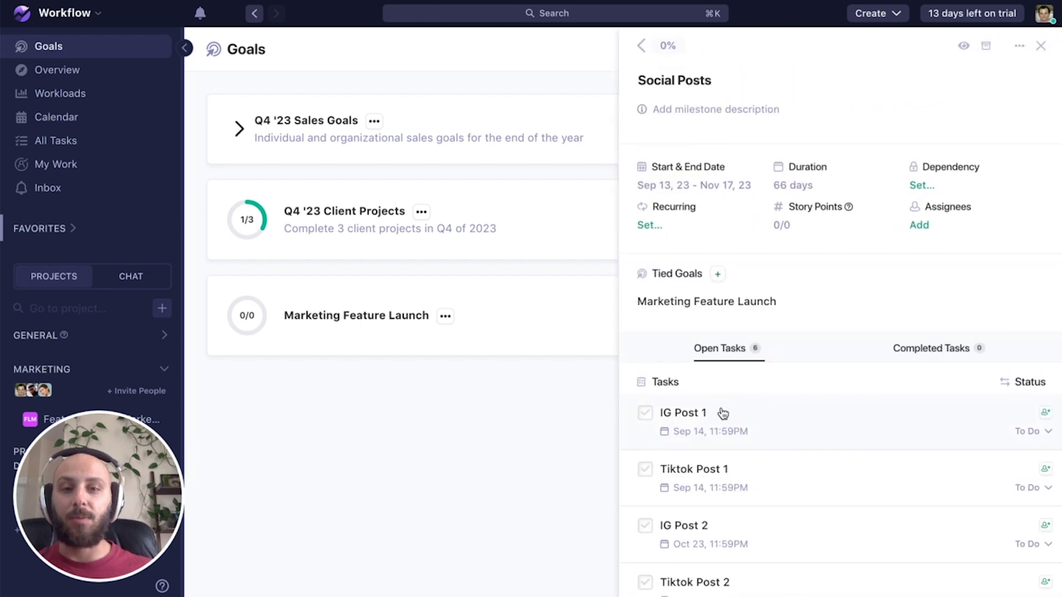
left_click(645, 415)
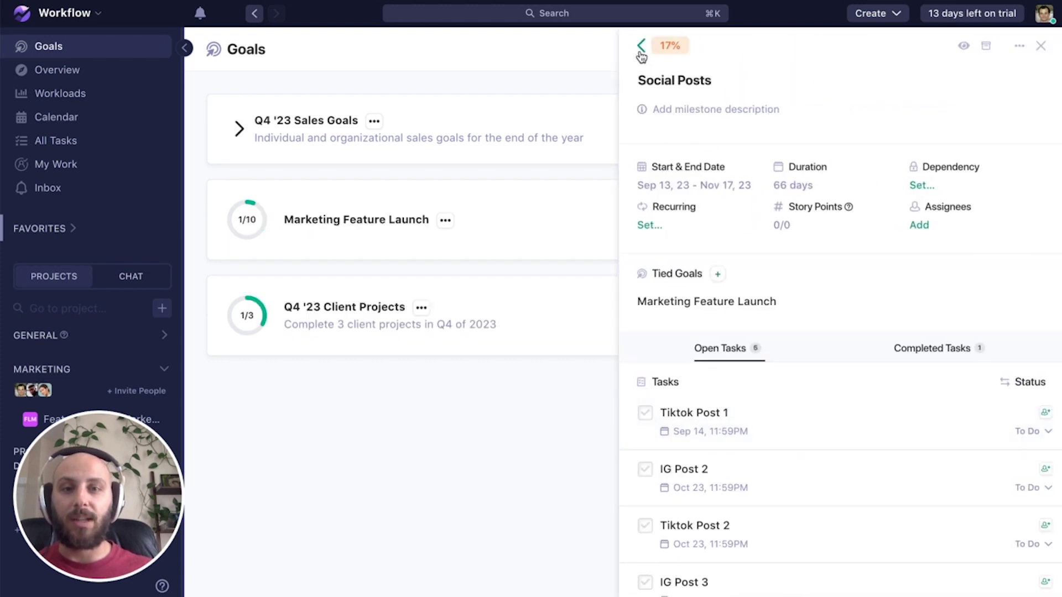
left_click(642, 46)
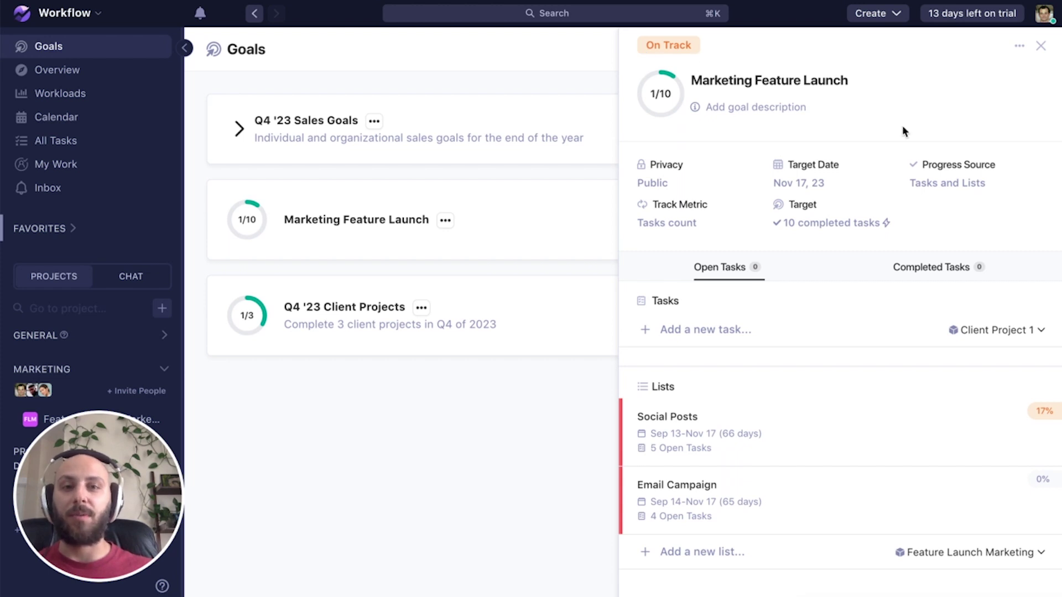
key("Escape")
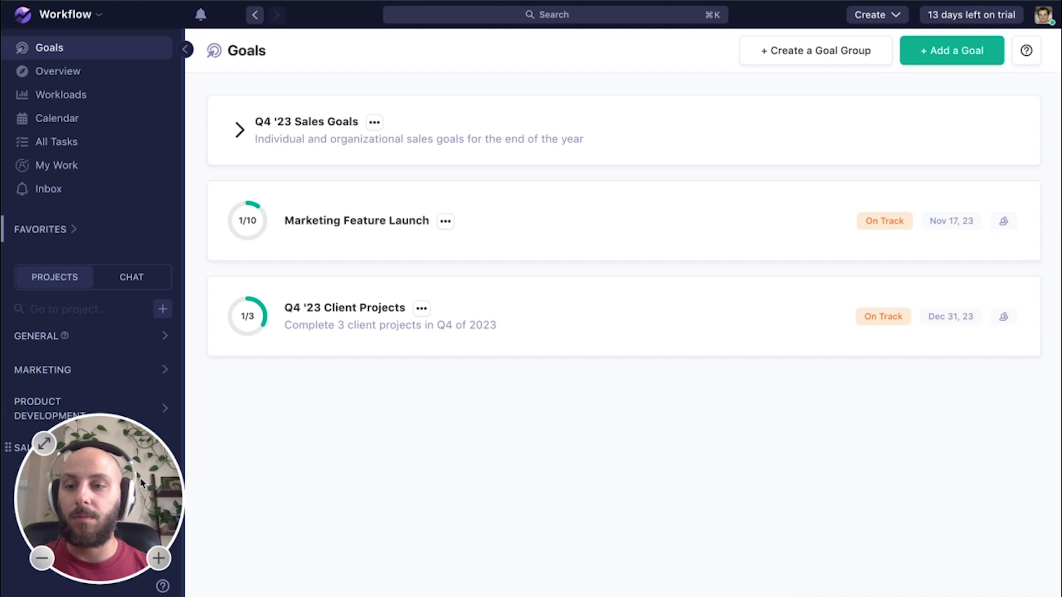
left_click_drag(136, 479, 148, 118)
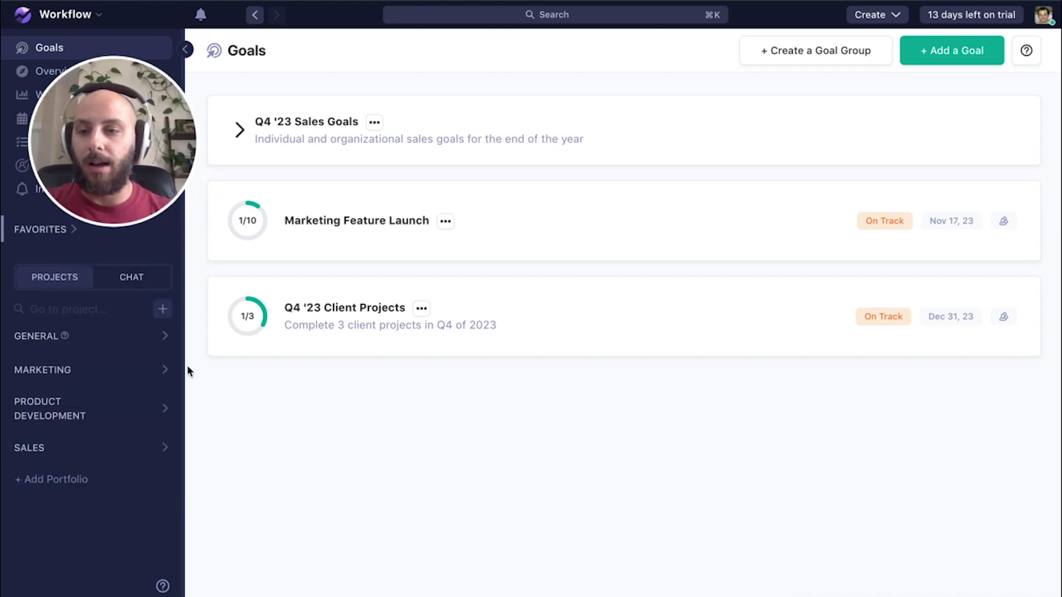
left_click(166, 371)
left_click(167, 375)
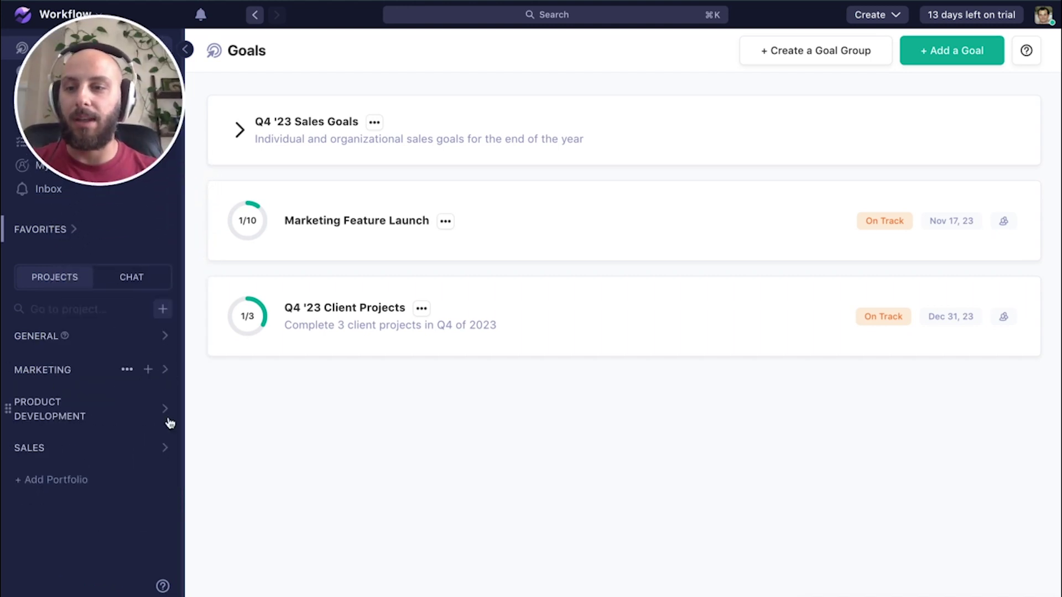
left_click(165, 409)
left_click(98, 466)
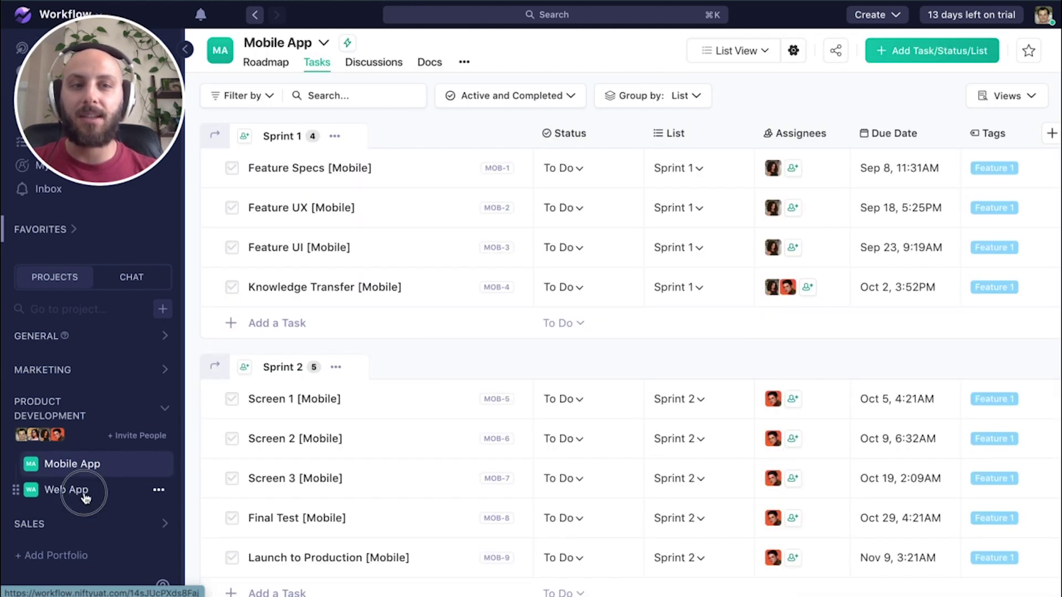
left_click(84, 493)
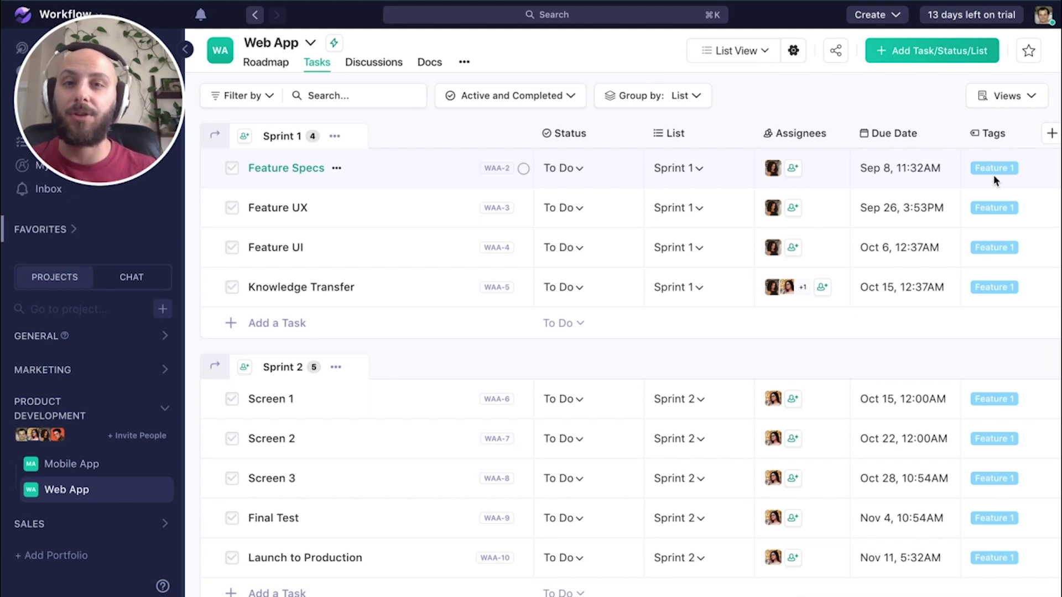
mouse_move(125, 69)
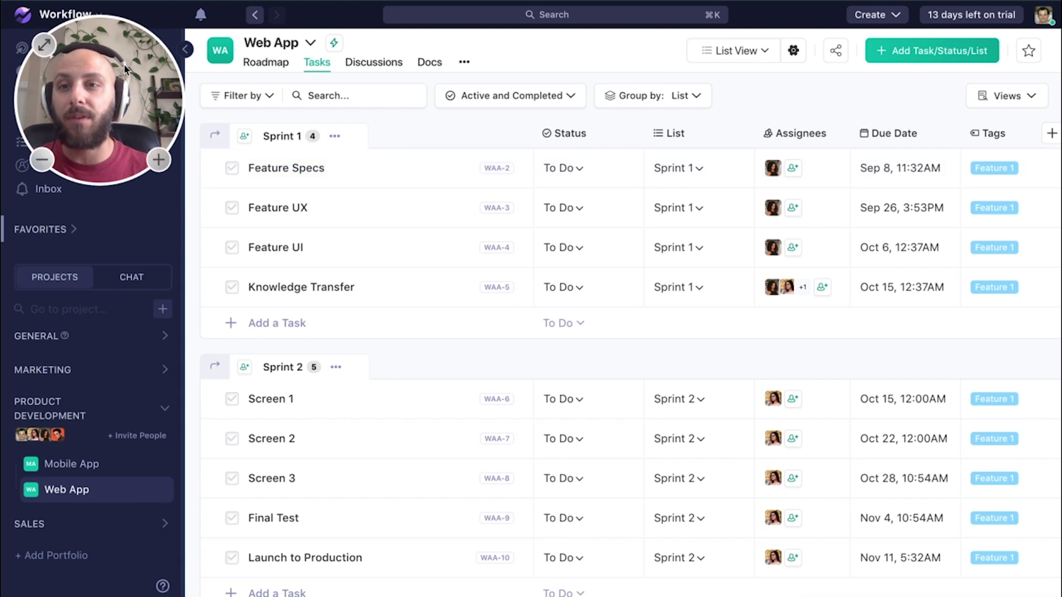
left_click_drag(125, 68, 101, 445)
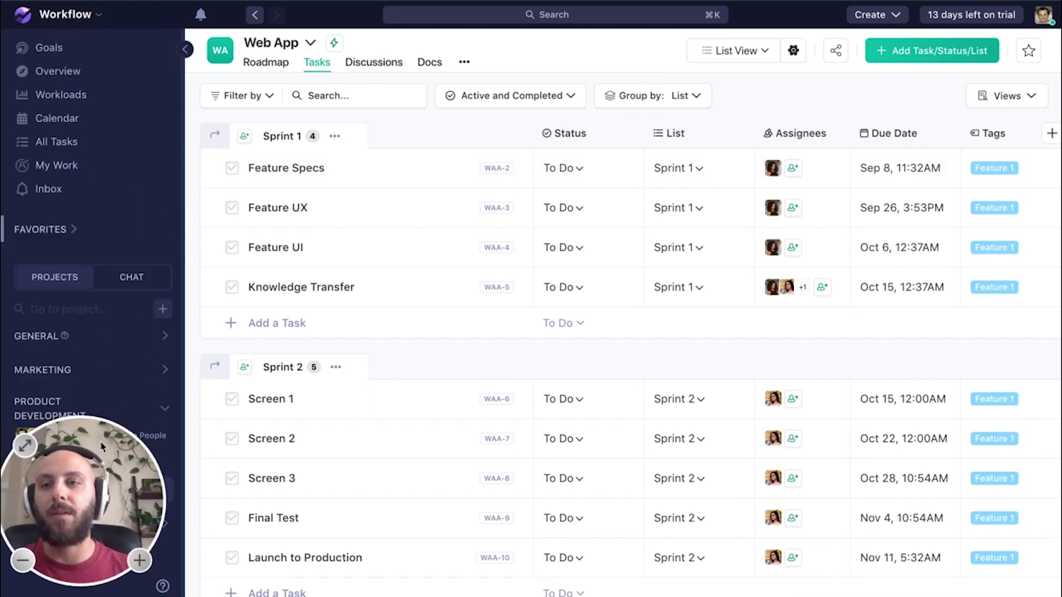
Step: Start a new goal named 'Product Development Feature Launch'
left_click(55, 47)
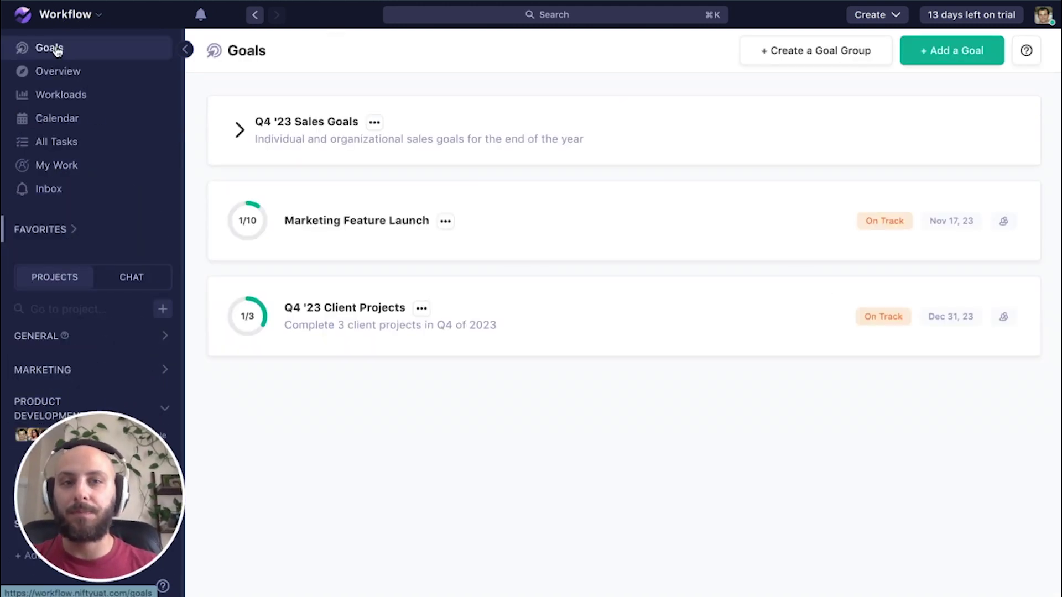
left_click(933, 55)
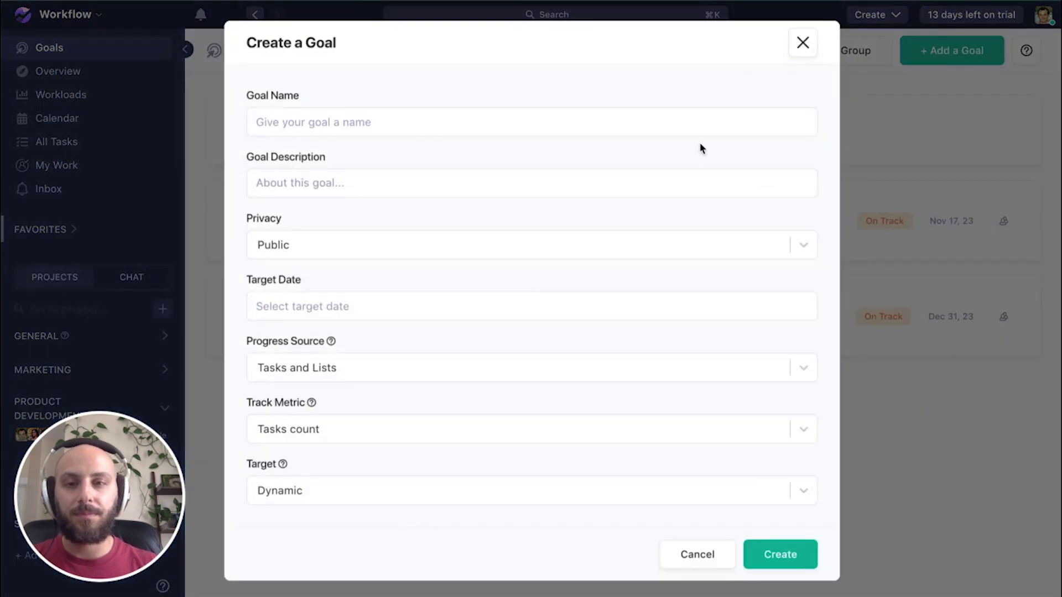
left_click(408, 122)
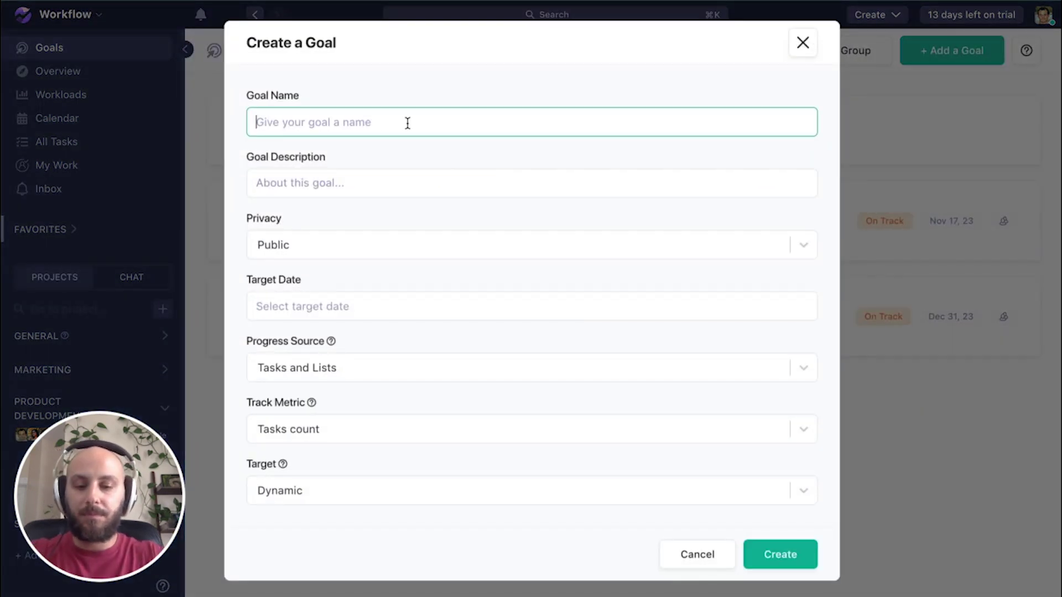
type("Product D")
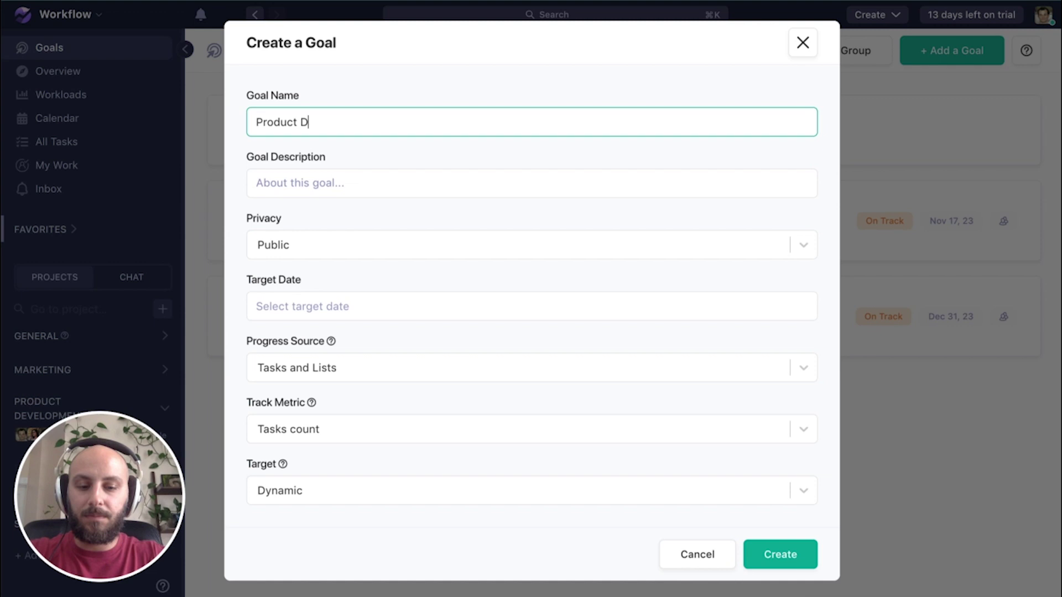
type("evelopment Feat")
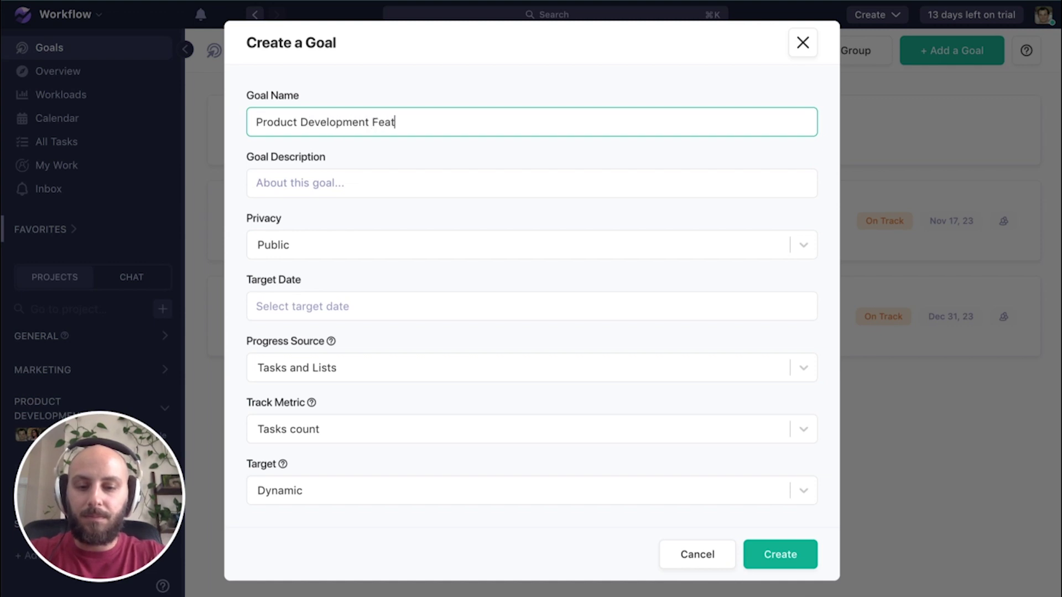
type("ure Launch")
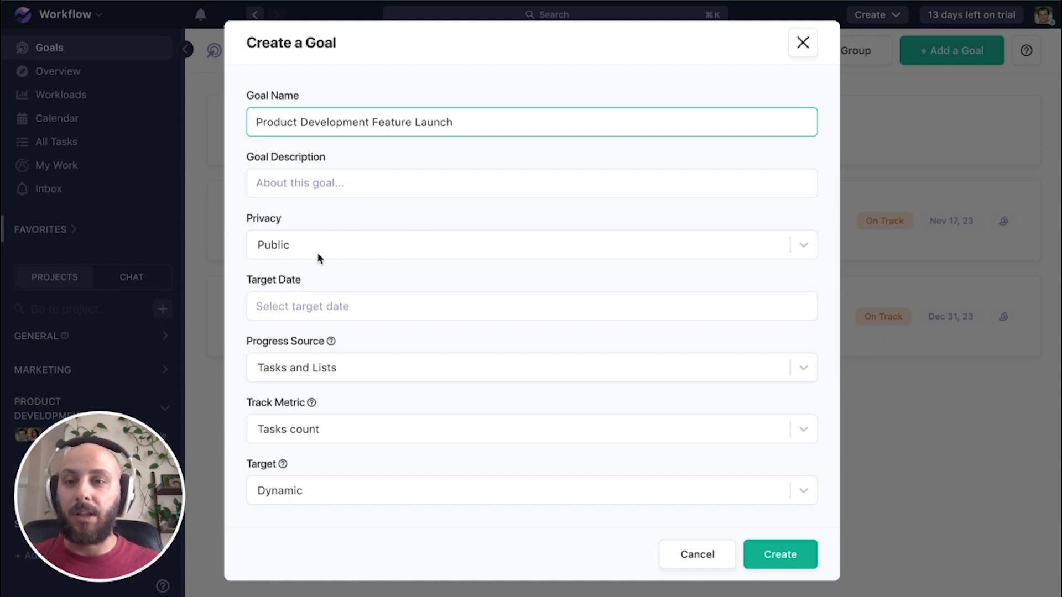
Step: Set the goal's target date to Nov 17, 2023
left_click(320, 301)
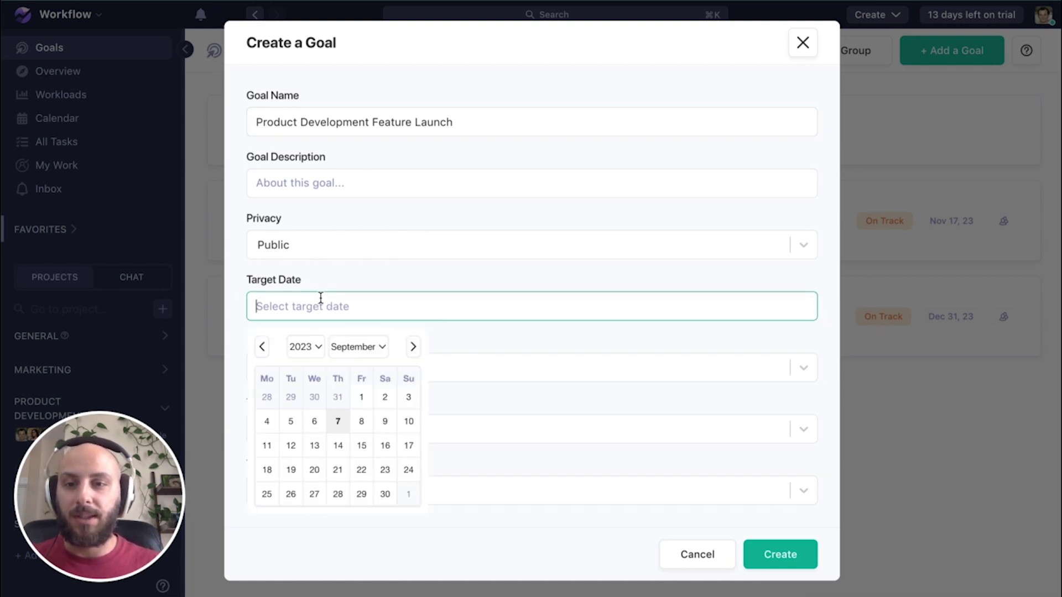
left_click(412, 347)
left_click(412, 346)
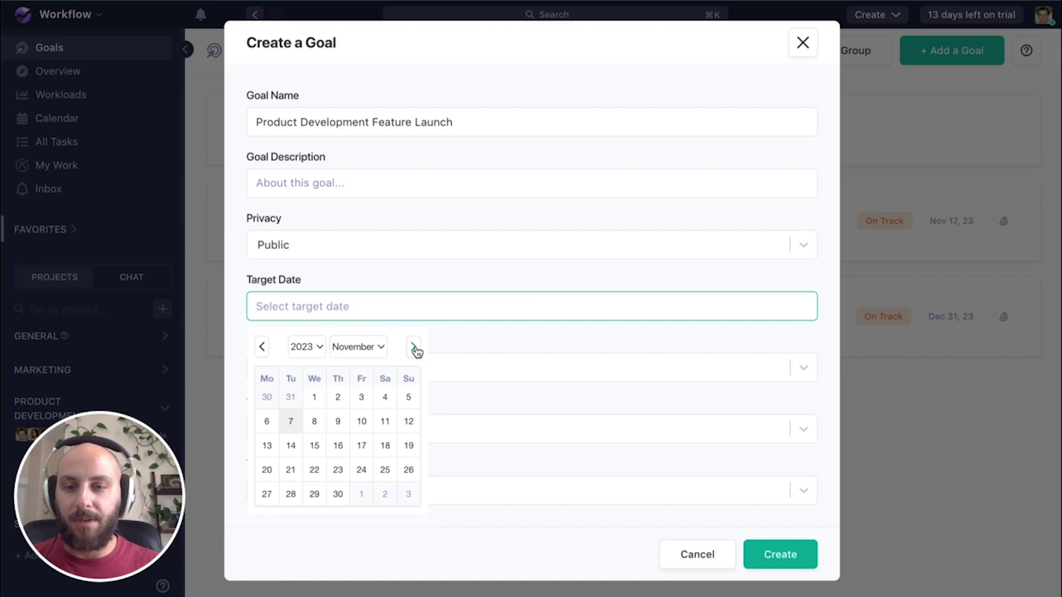
left_click(362, 446)
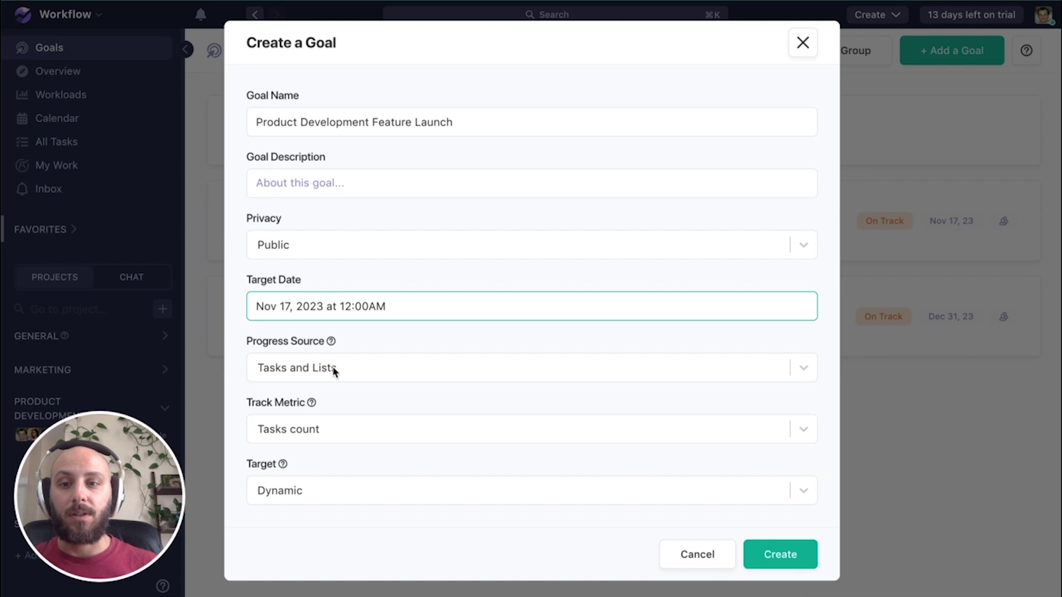
left_click(510, 370)
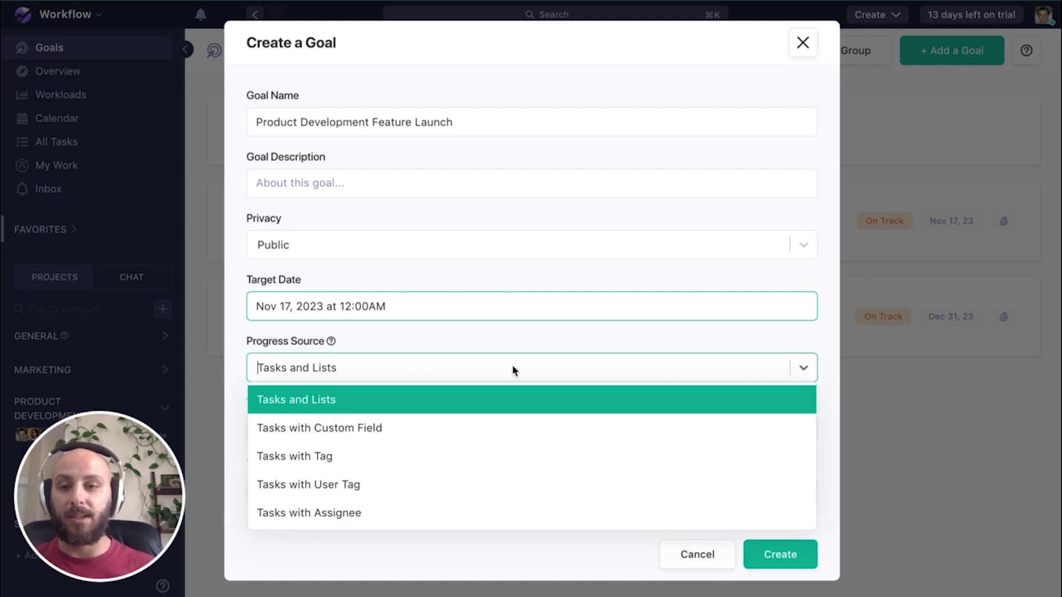
Step: Base progress on Tasks with Tag 'Feature 1' and create the goal
left_click(307, 457)
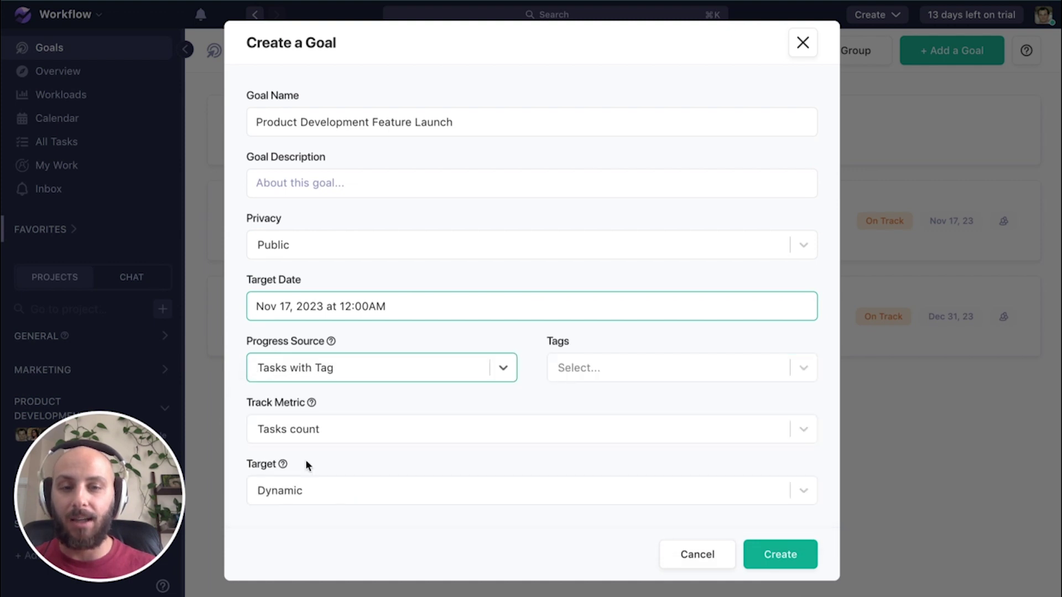
left_click(796, 367)
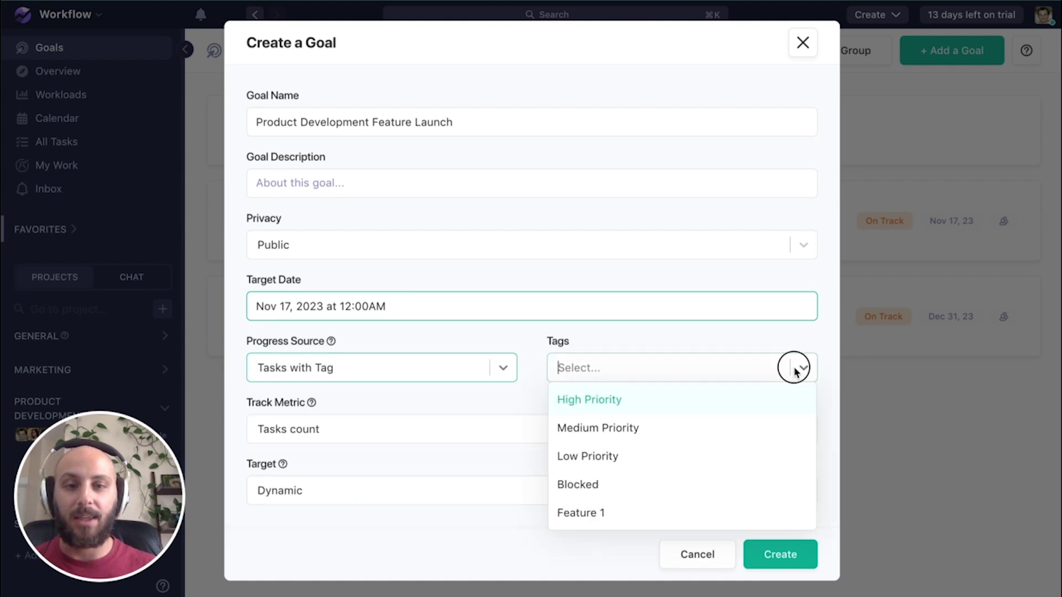
left_click(640, 513)
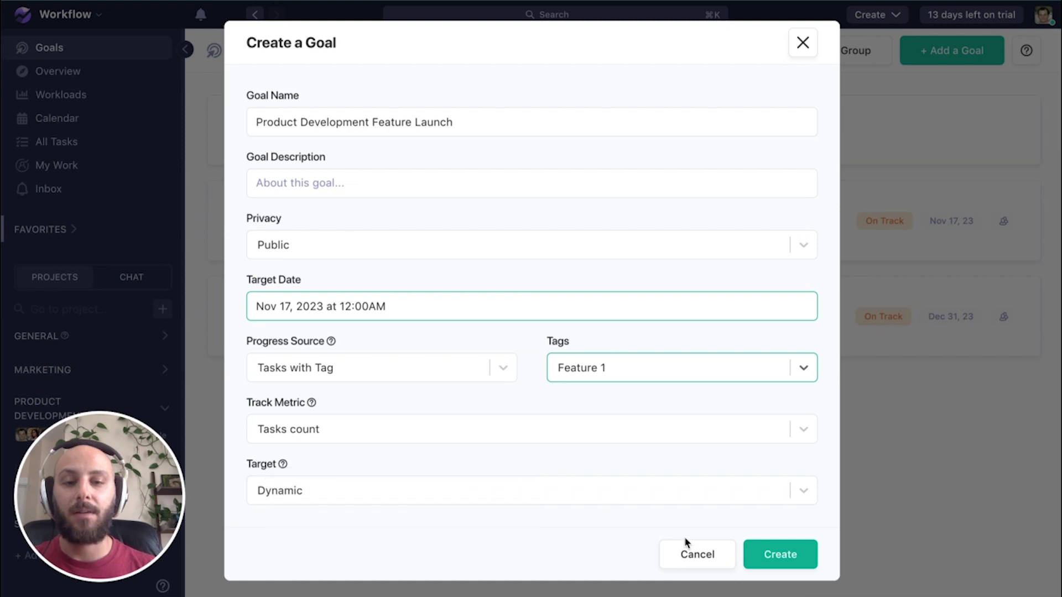
left_click(779, 555)
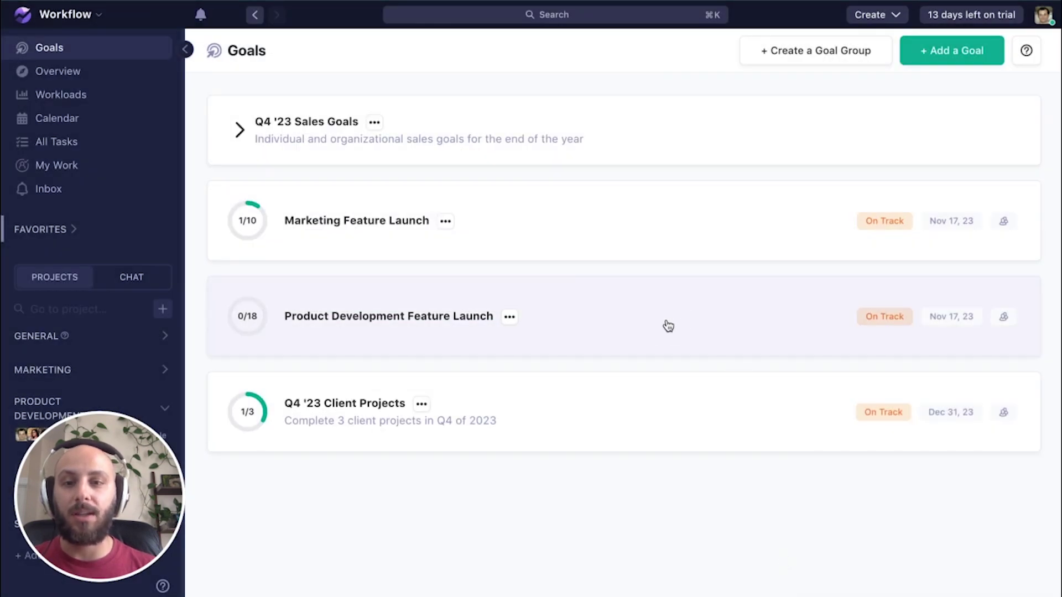
left_click(668, 326)
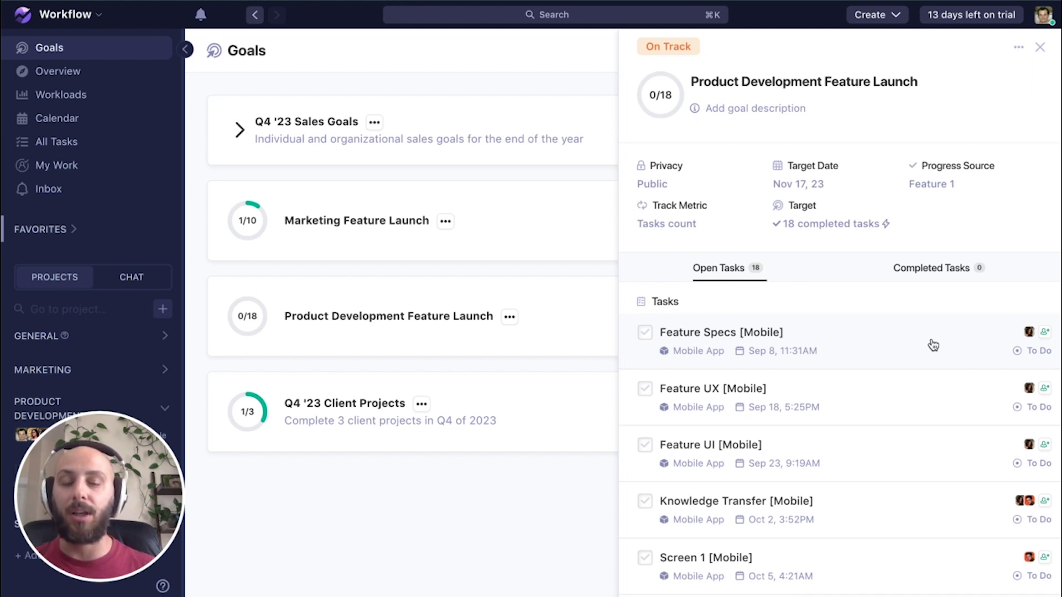
left_click(1040, 47)
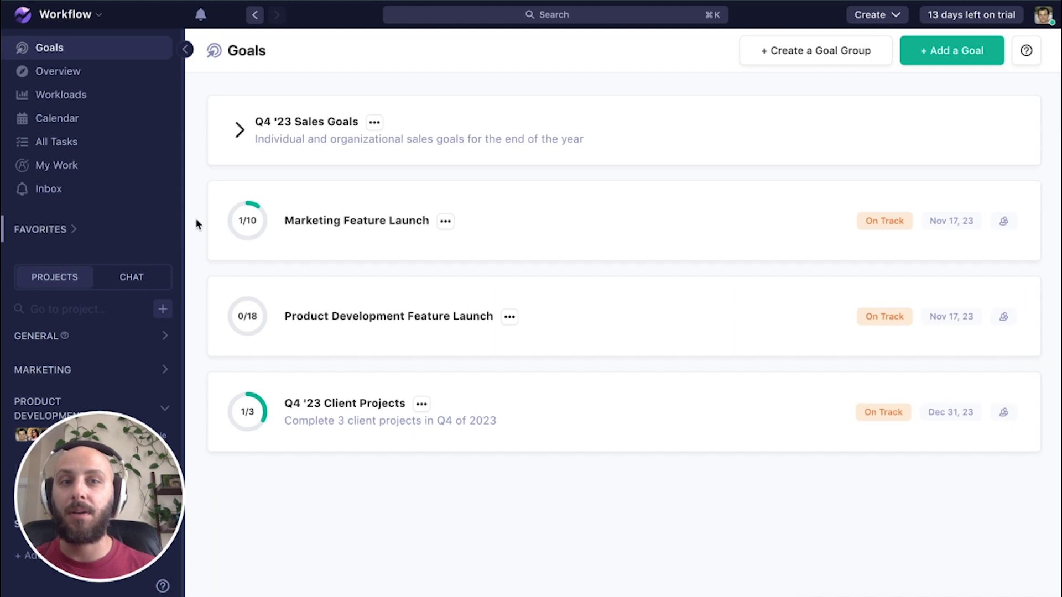
Step: Create goal group 'Feature 1 Launch' described 'Product, Engineering, and Marketing efforts'
left_click(814, 51)
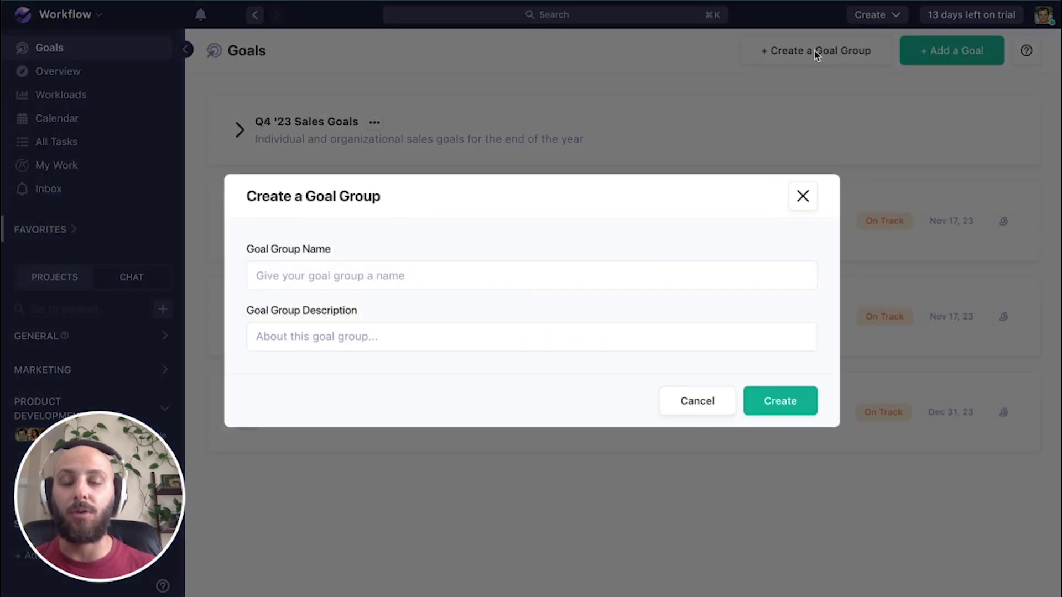
left_click(360, 267)
type("Fea")
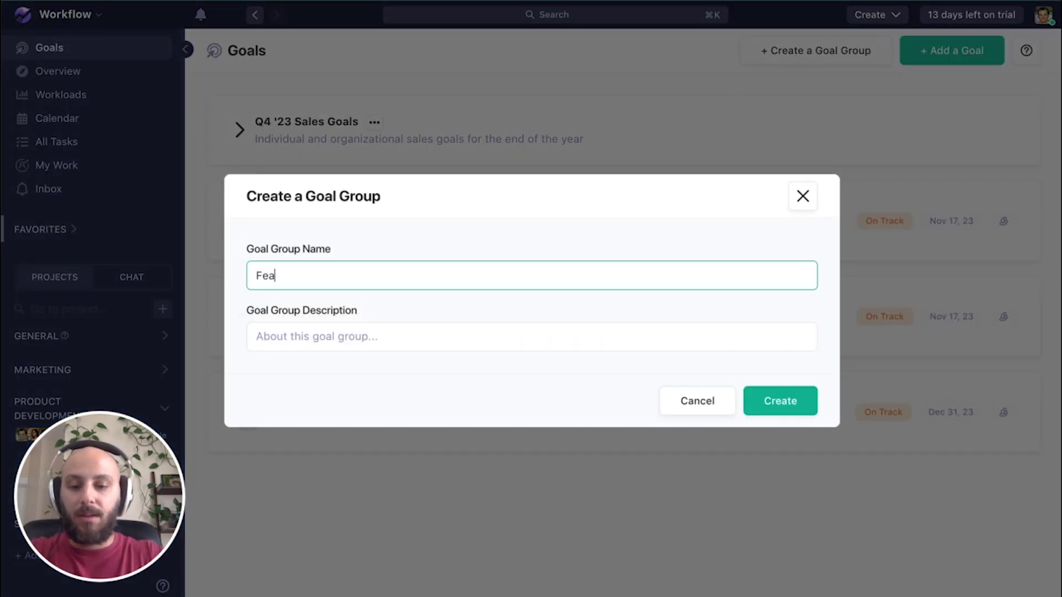
type("ture 1 Fe")
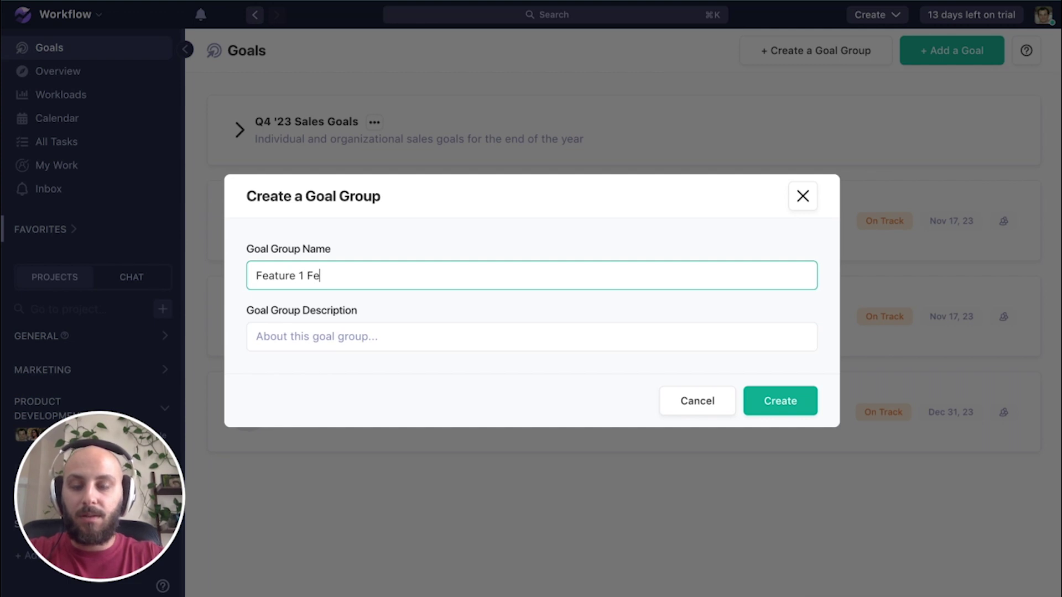
key("BackSpace")
key("BackSpace")
type("Launch")
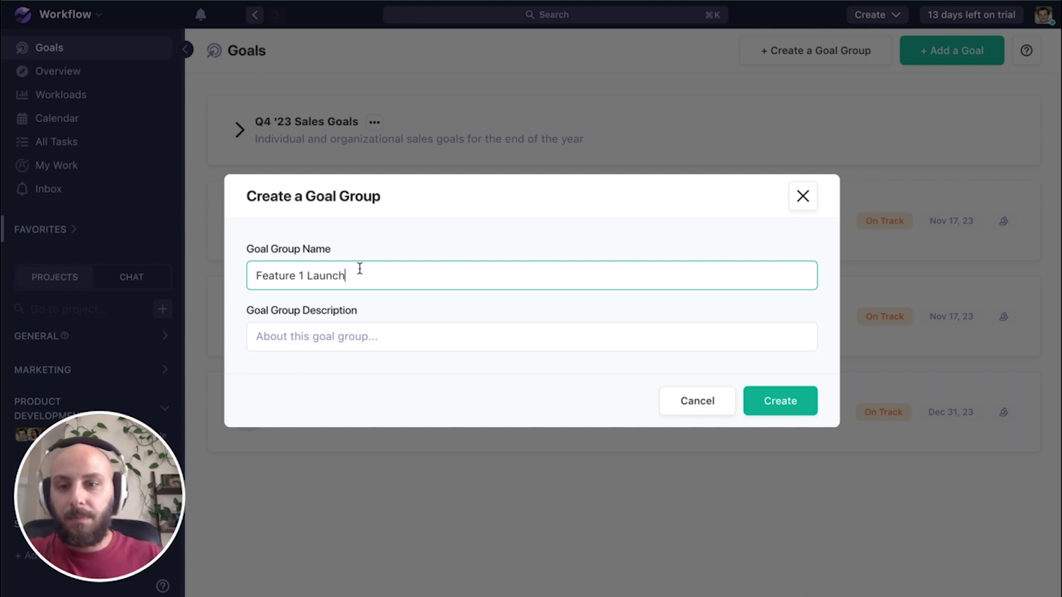
left_click(359, 333)
type("Pr")
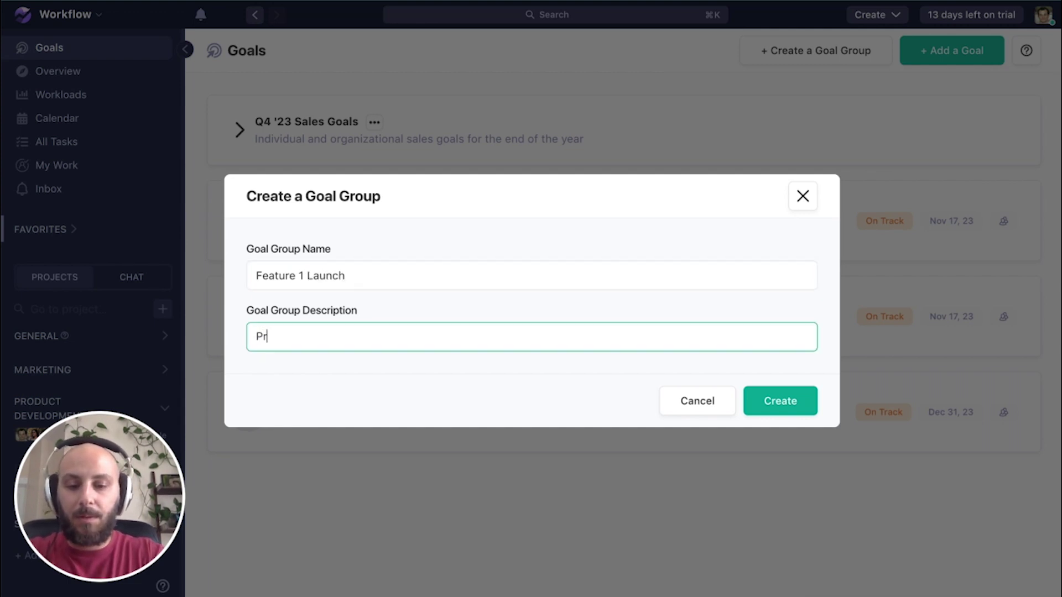
type("odu")
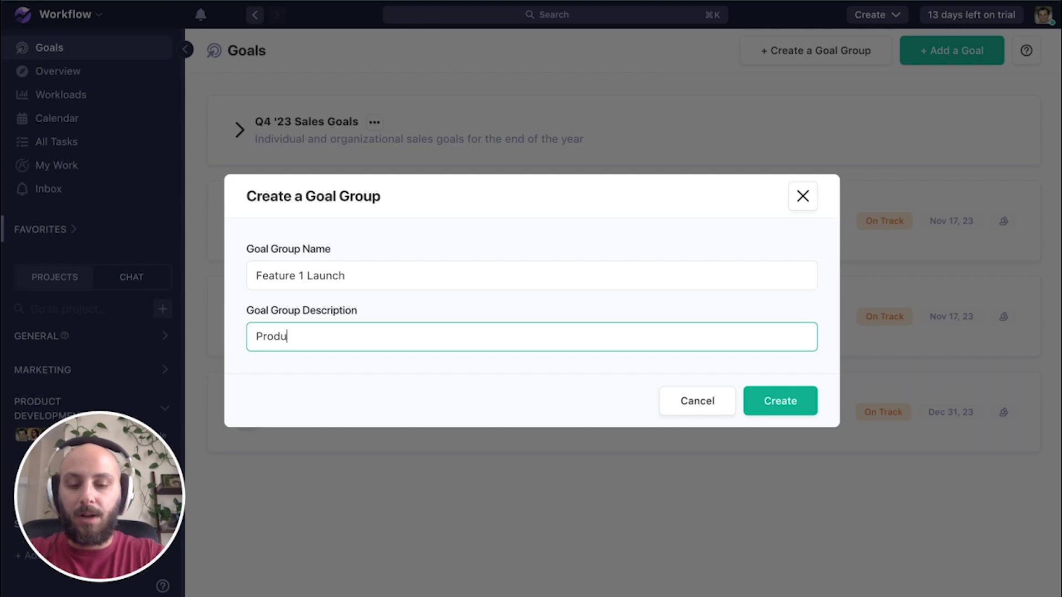
type("ct, Engineer")
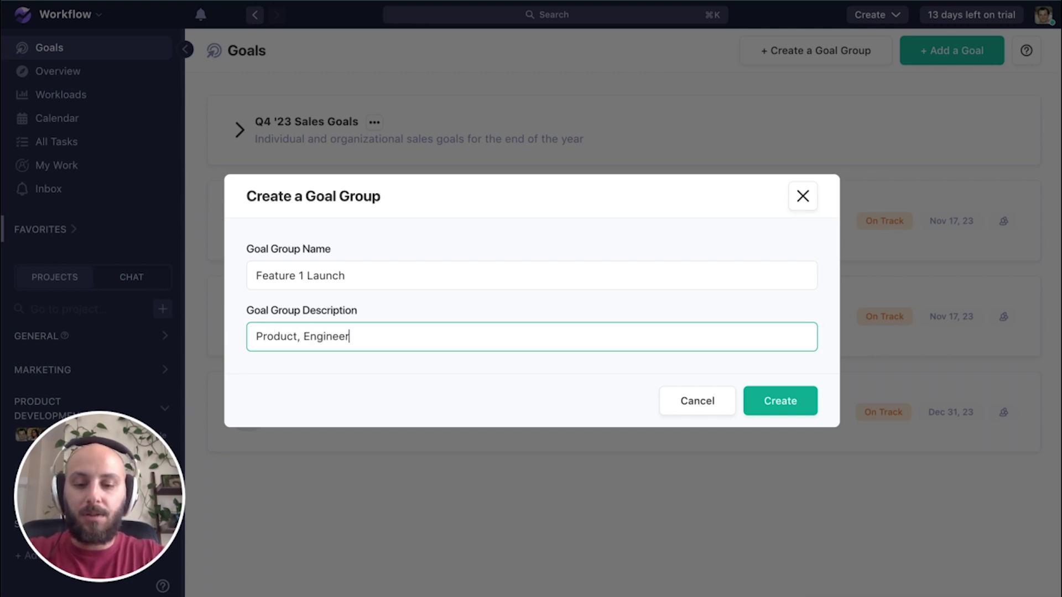
type("ing, and Ma")
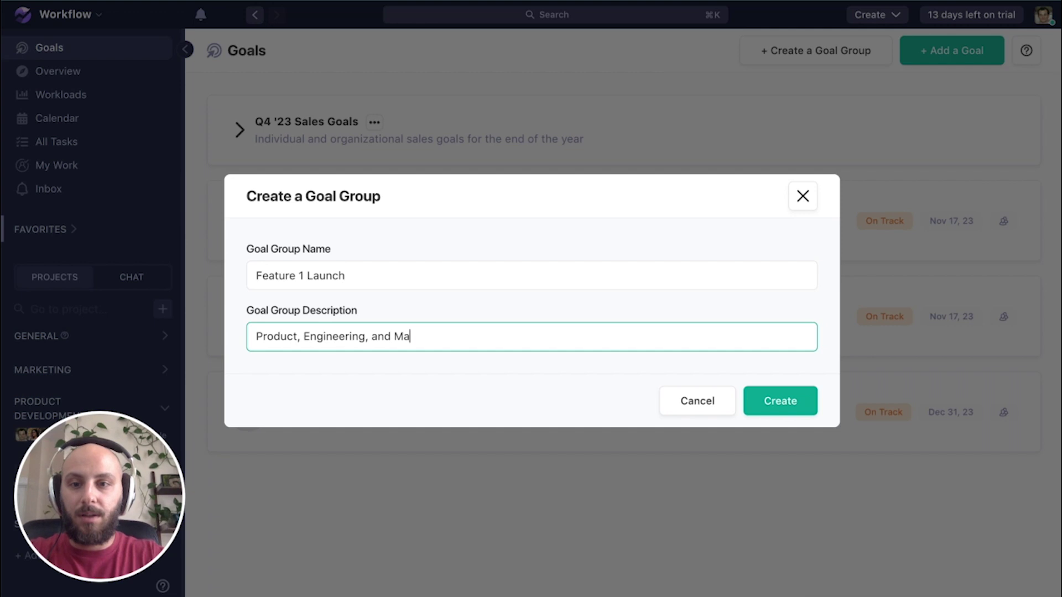
type("erketing effors")
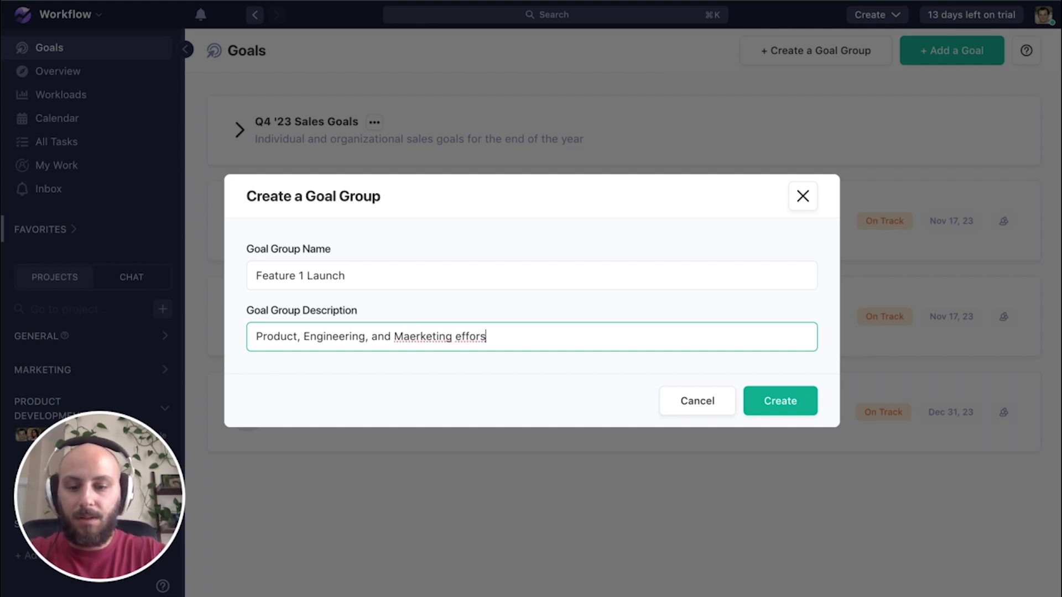
key("BackSpace")
type("ts")
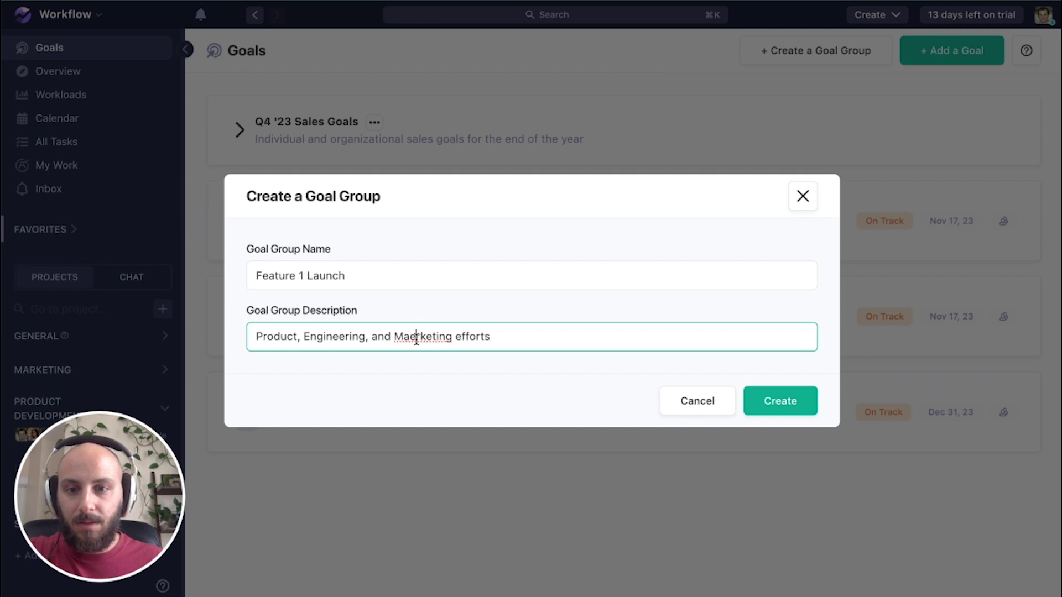
key("BackSpace")
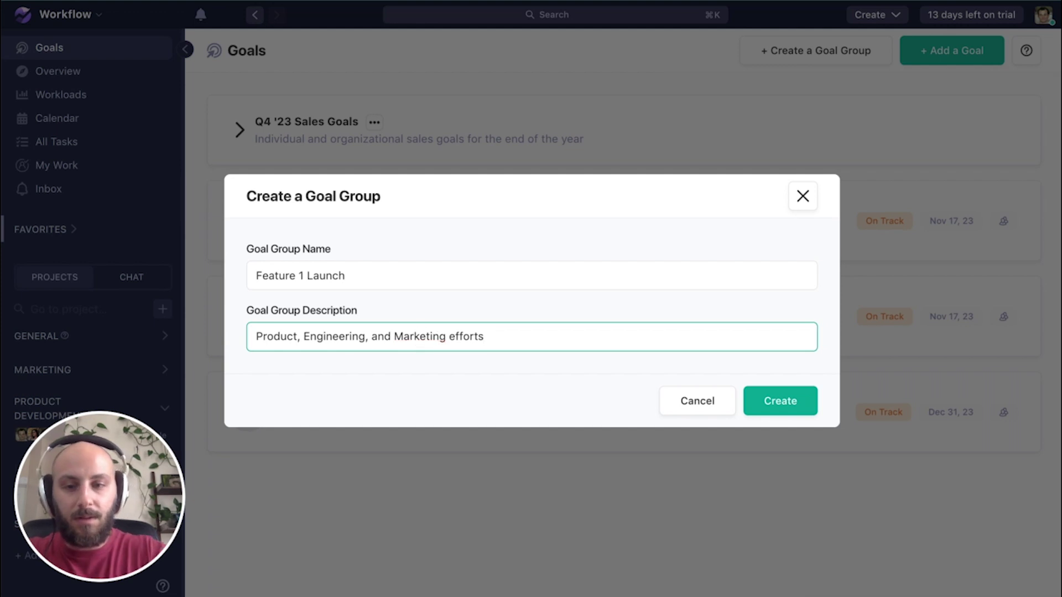
left_click(781, 399)
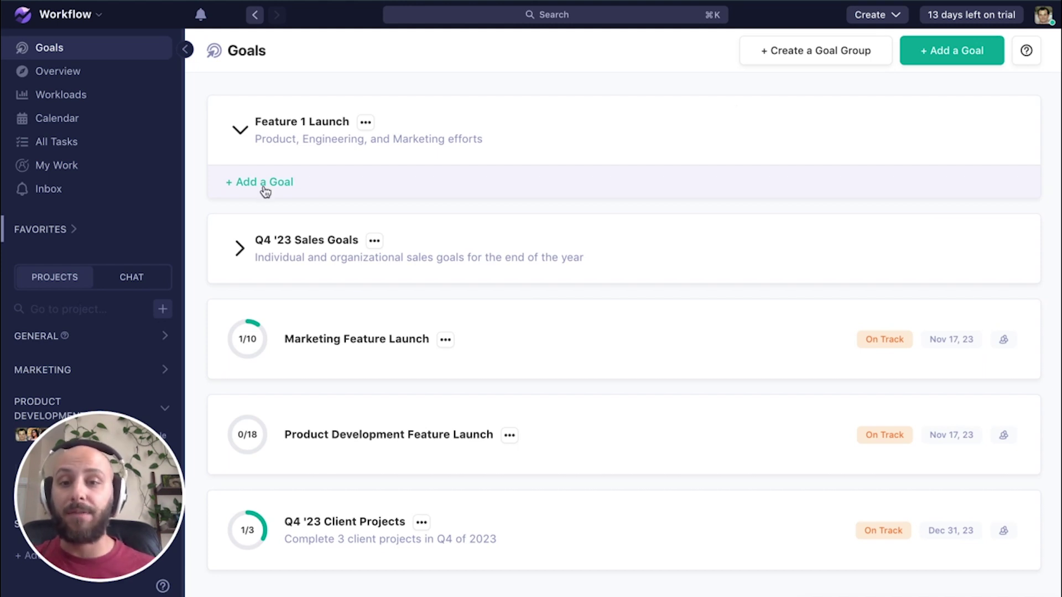
Step: Tie Marketing Feature Launch and Product Development Feature Launch to the Feature 1 Launch group
left_click(446, 340)
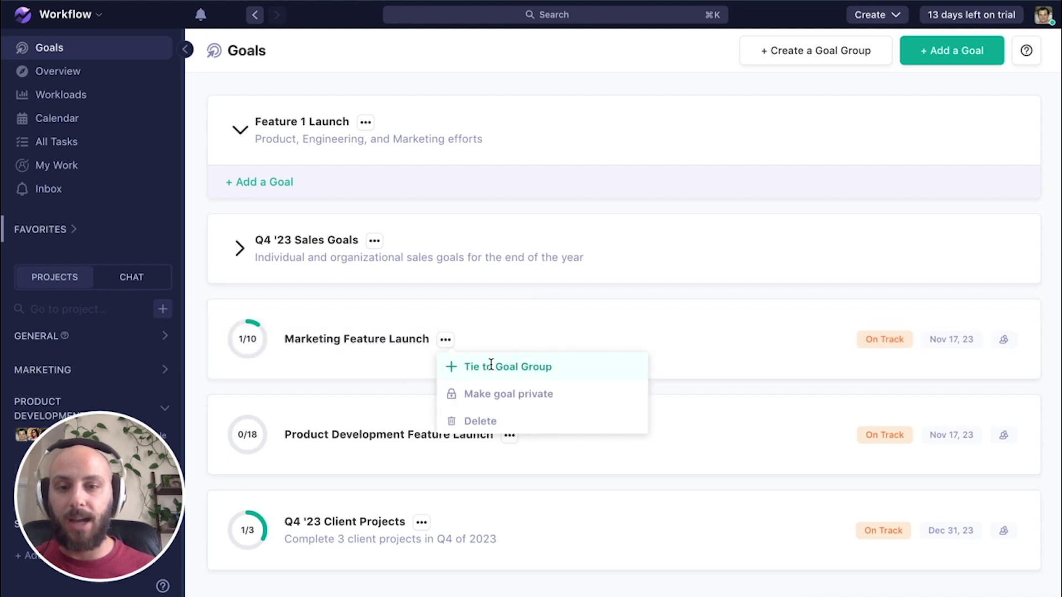
left_click(488, 366)
left_click(501, 417)
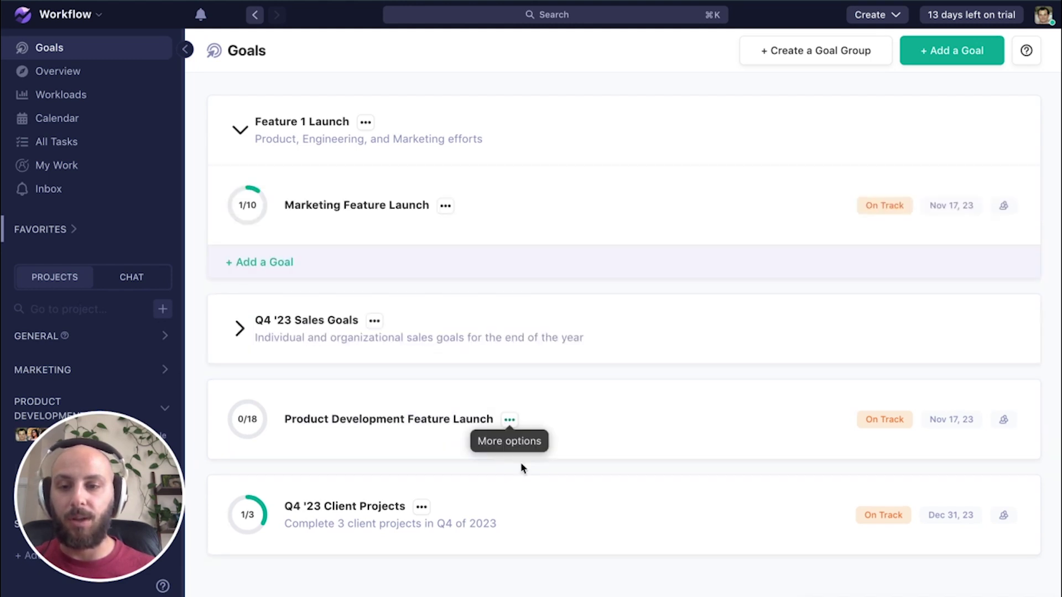
left_click(508, 422)
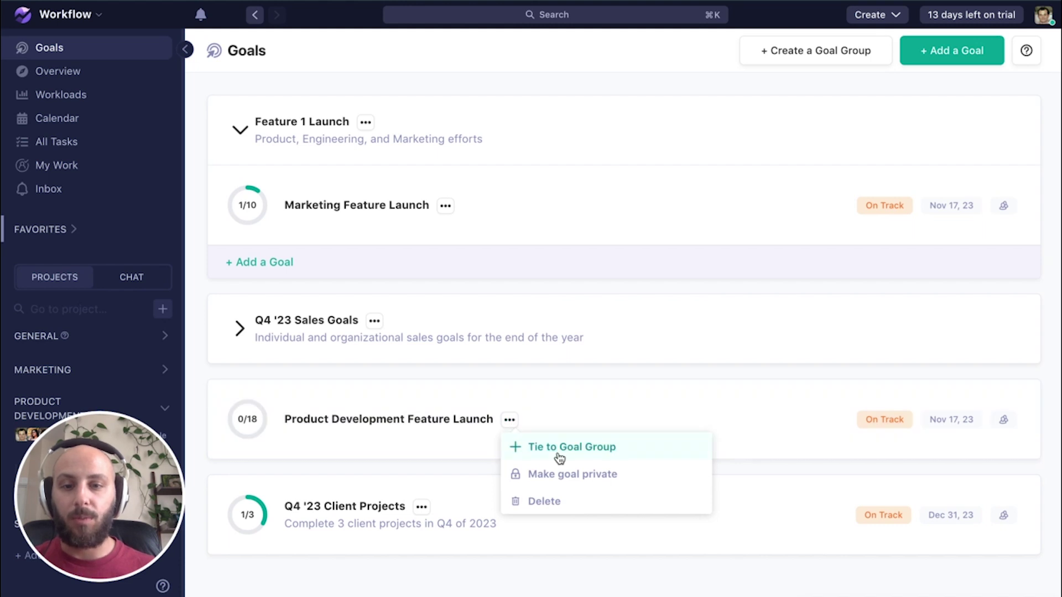
left_click(610, 458)
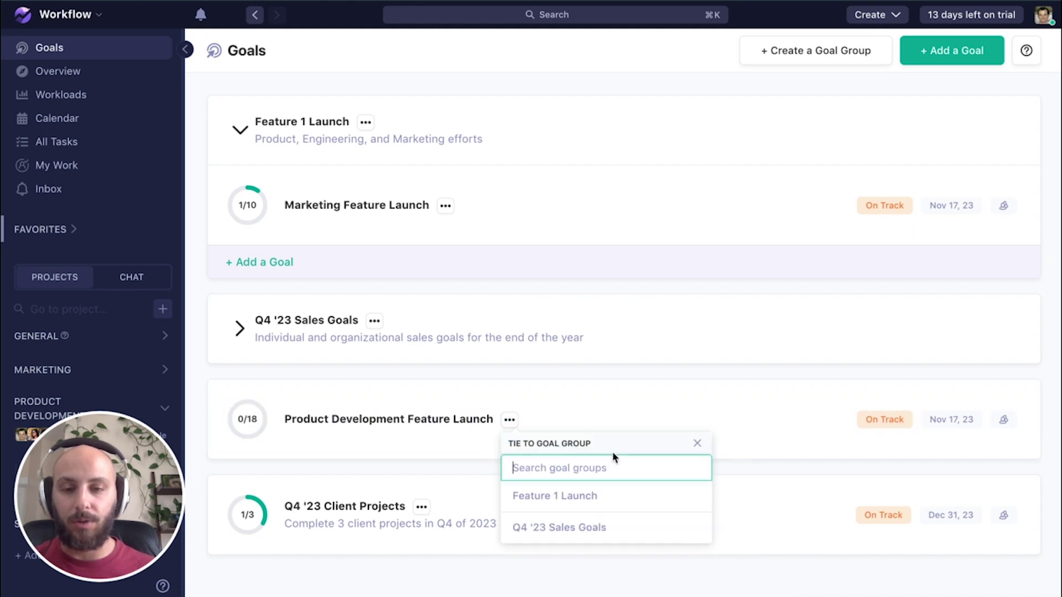
left_click(613, 512)
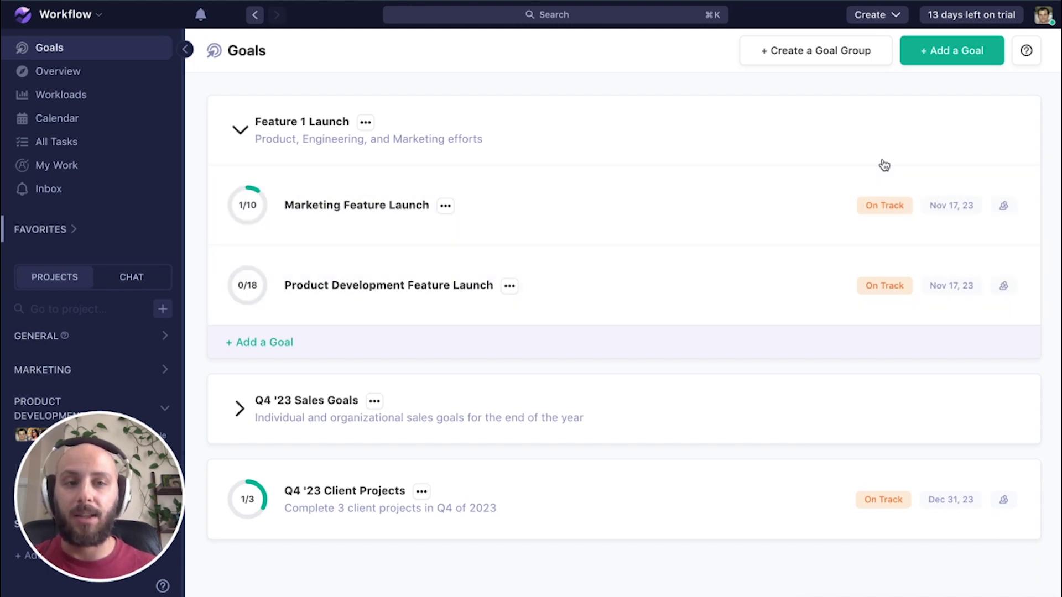
Step: Collapse the Feature 1 Launch group in the Goals list
left_click(241, 133)
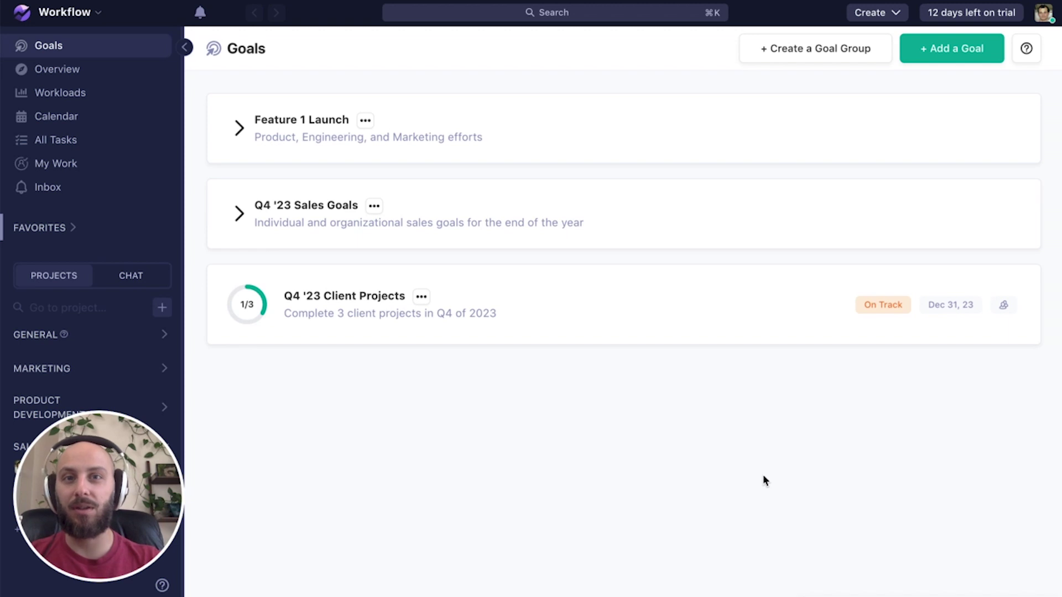
left_click_drag(96, 483, 109, 260)
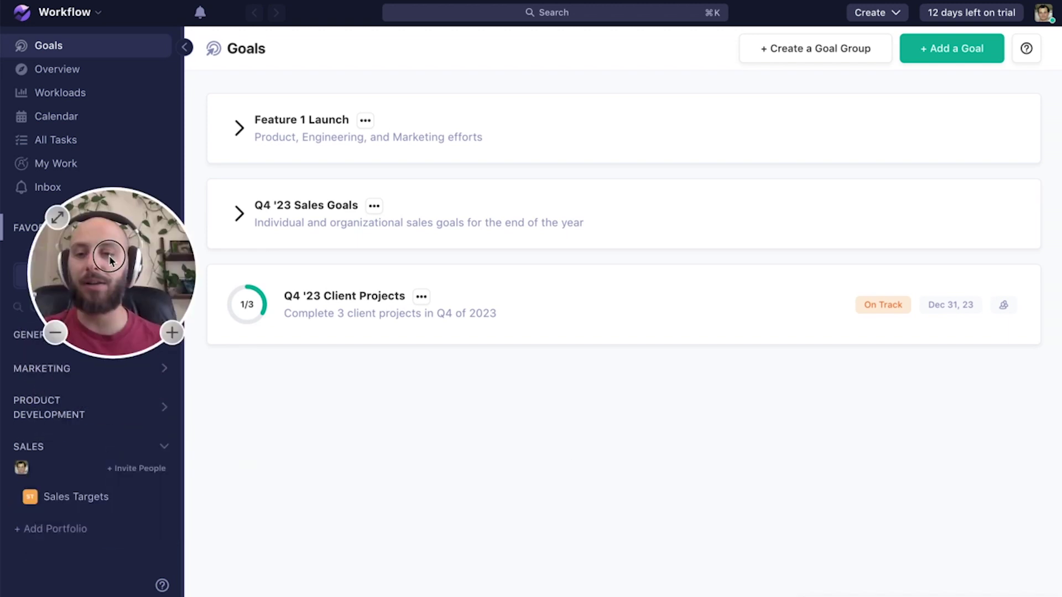
Step: From the Sales Targets project, close the open task's detail panel and head back to Goals
left_click(84, 500)
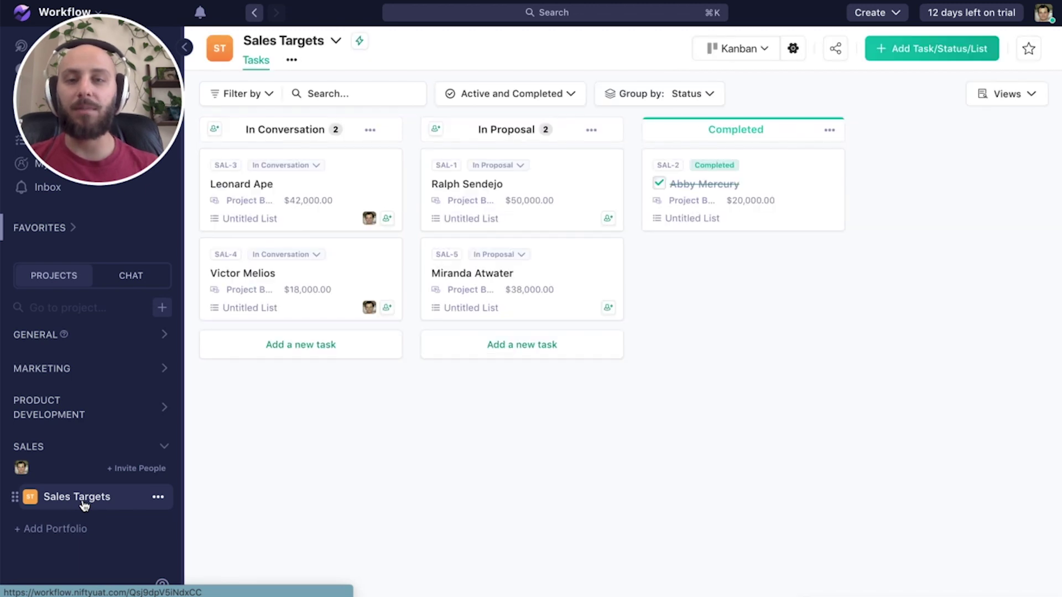
left_click(586, 190)
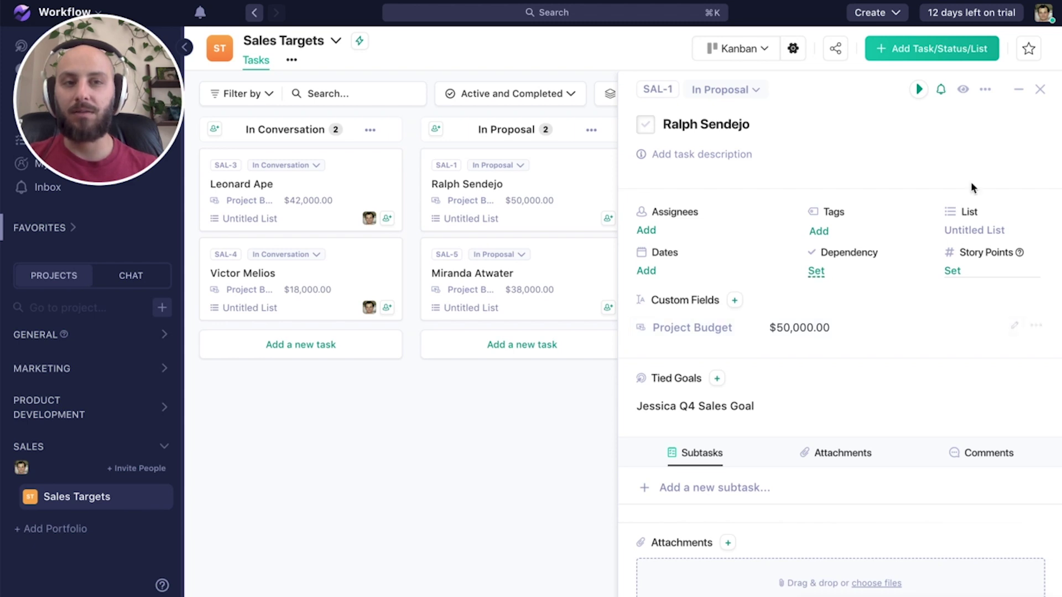
left_click(1038, 90)
left_click_drag(117, 86, 105, 504)
Step: On the Goals page, start a new goal named 'Q4 Sales Target'
left_click(83, 48)
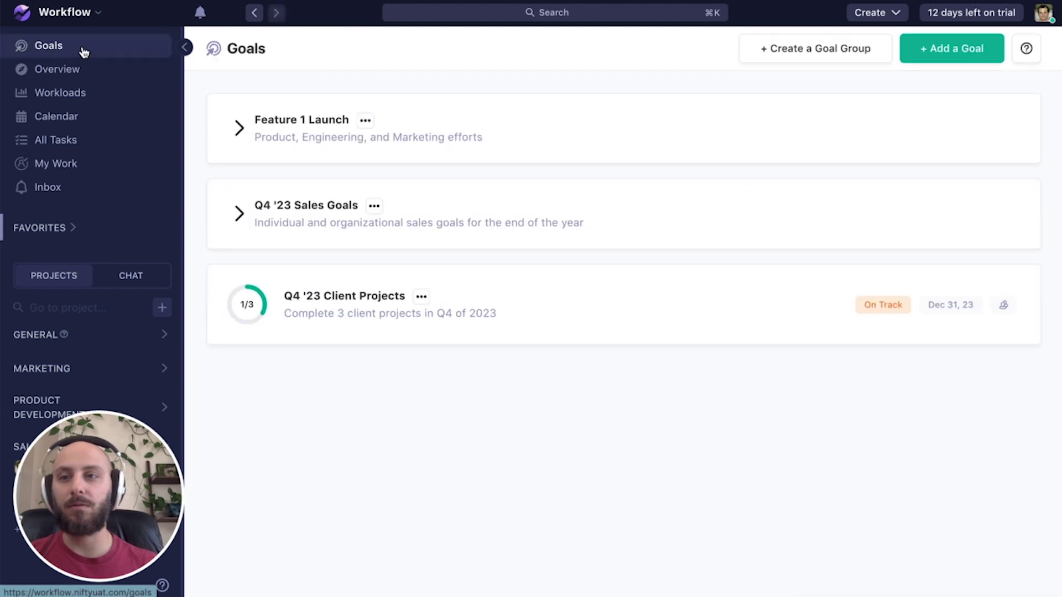
left_click(938, 49)
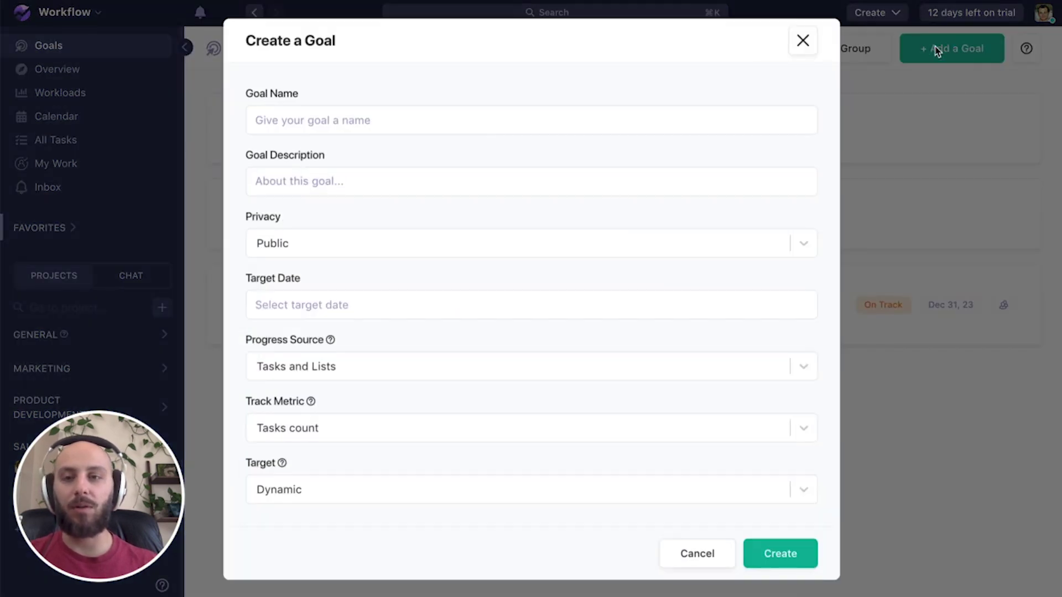
left_click(543, 121)
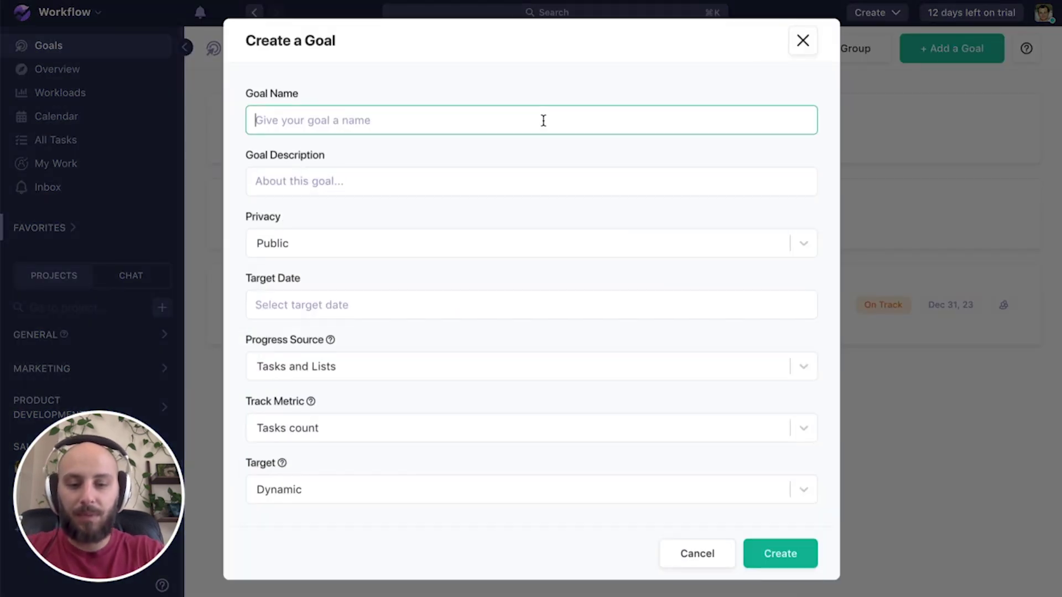
type("Q4 Sales T")
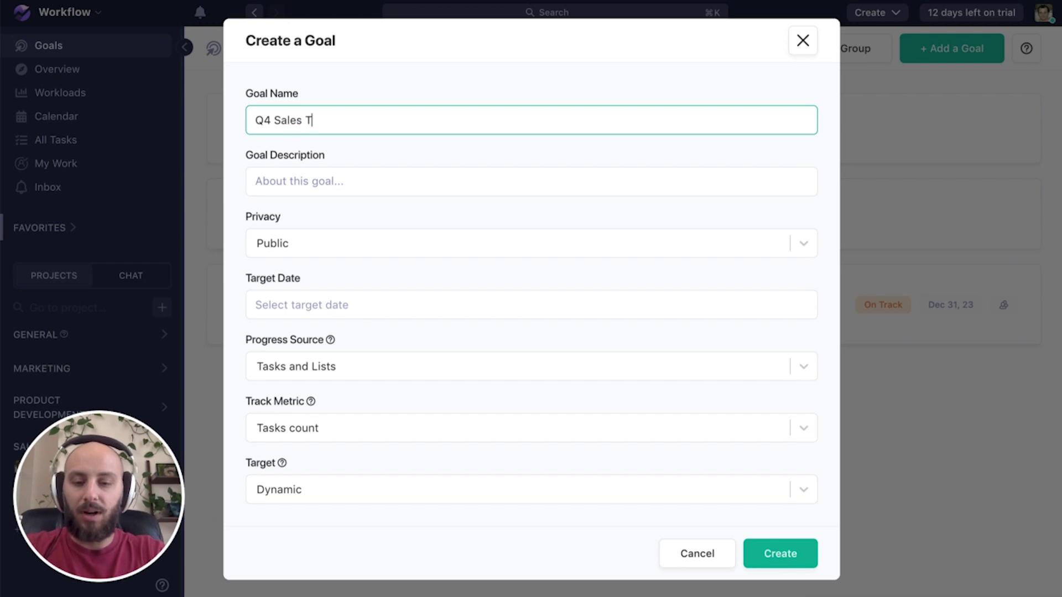
type("arget")
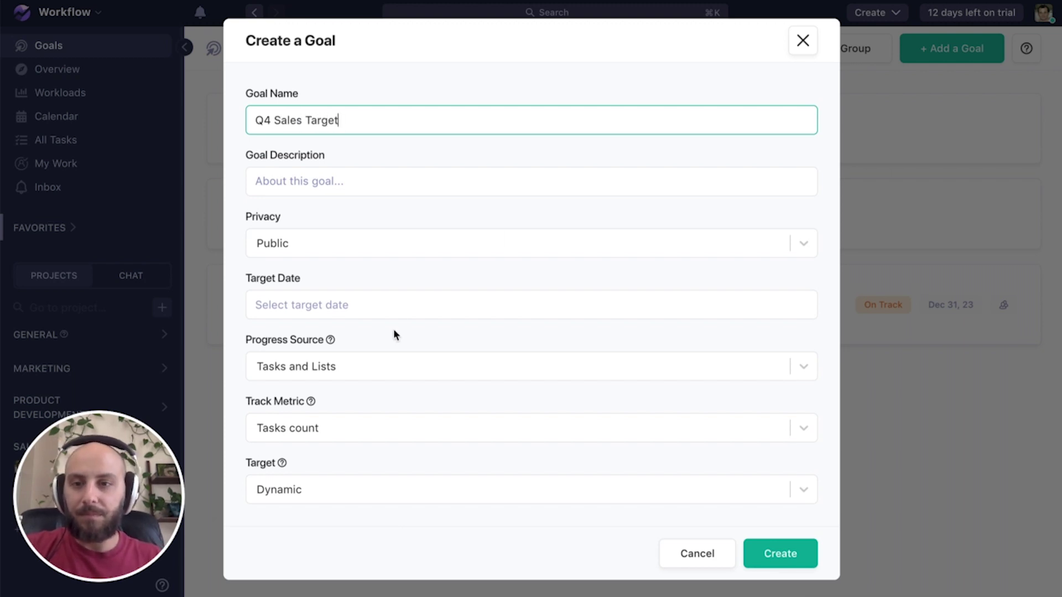
left_click(396, 331)
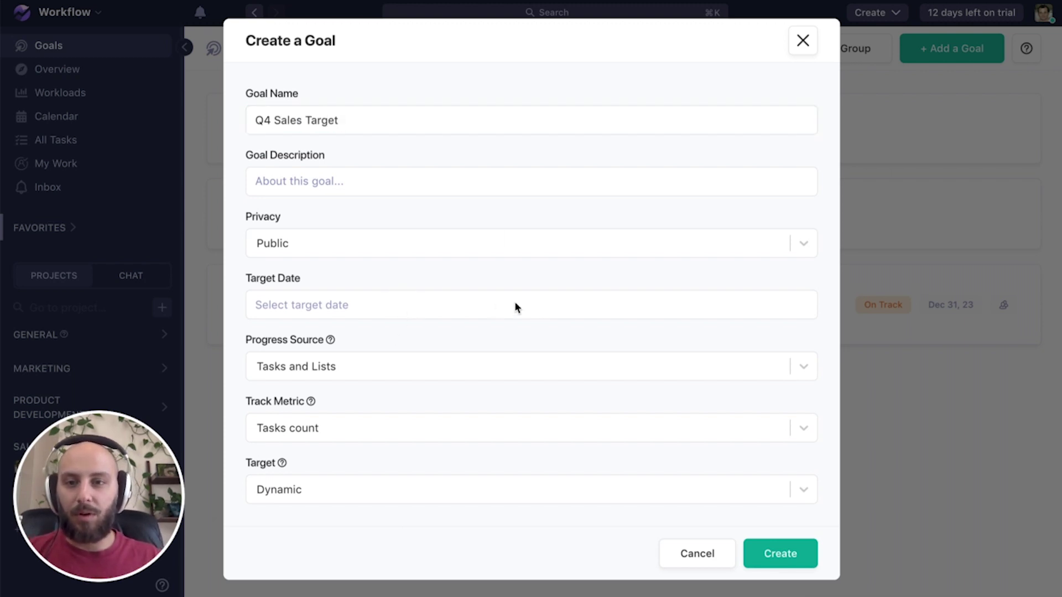
Step: Set the goal's target date to Dec 31, 2023
left_click(369, 305)
left_click(414, 345)
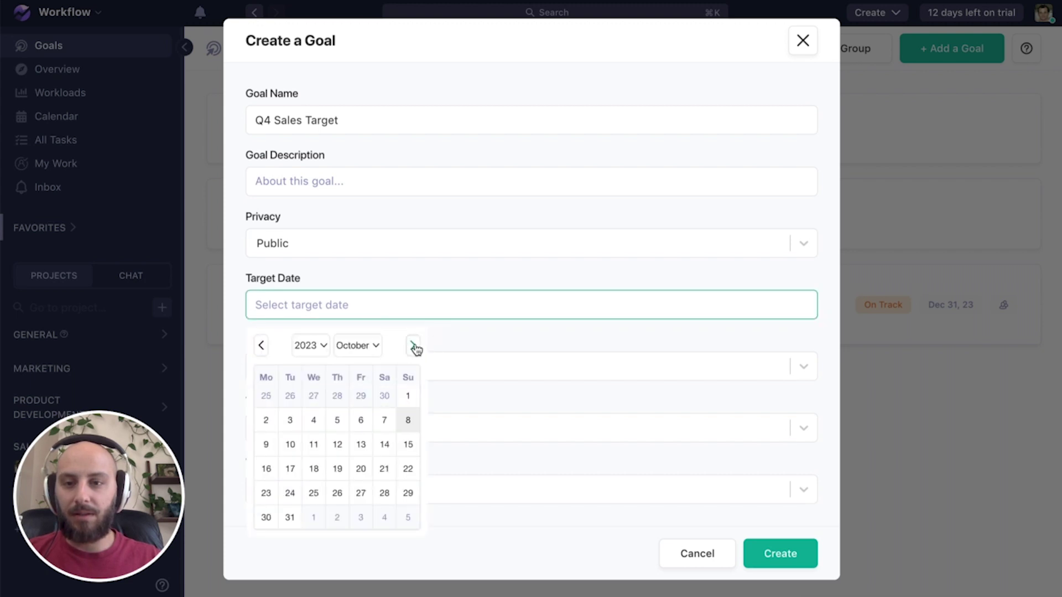
left_click(414, 346)
left_click(414, 346)
left_click(408, 493)
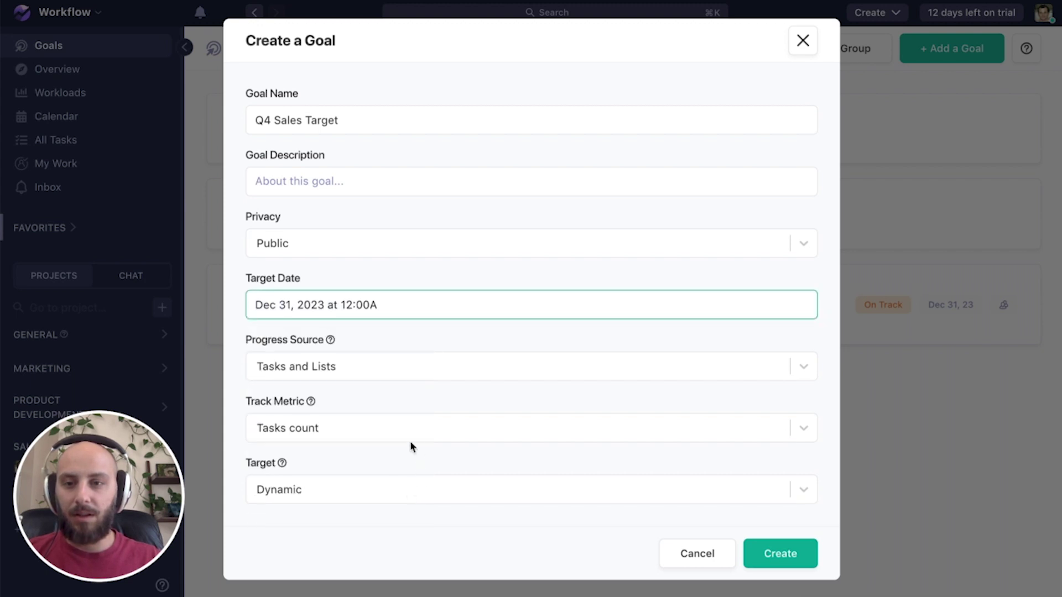
Step: Set Progress Source to Tasks with Custom Field, using Project Budget
left_click(399, 365)
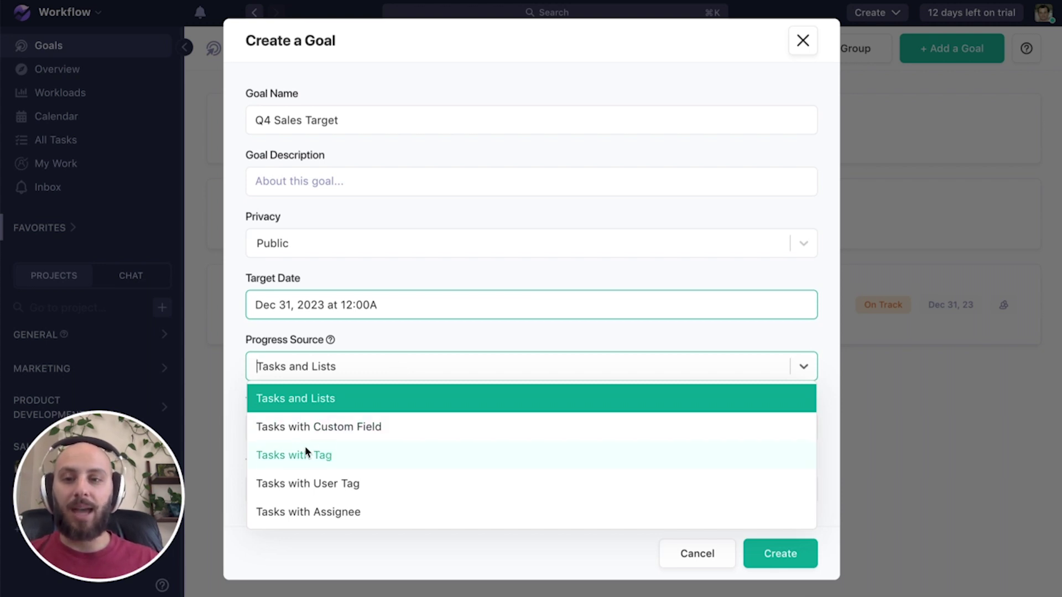
left_click(358, 430)
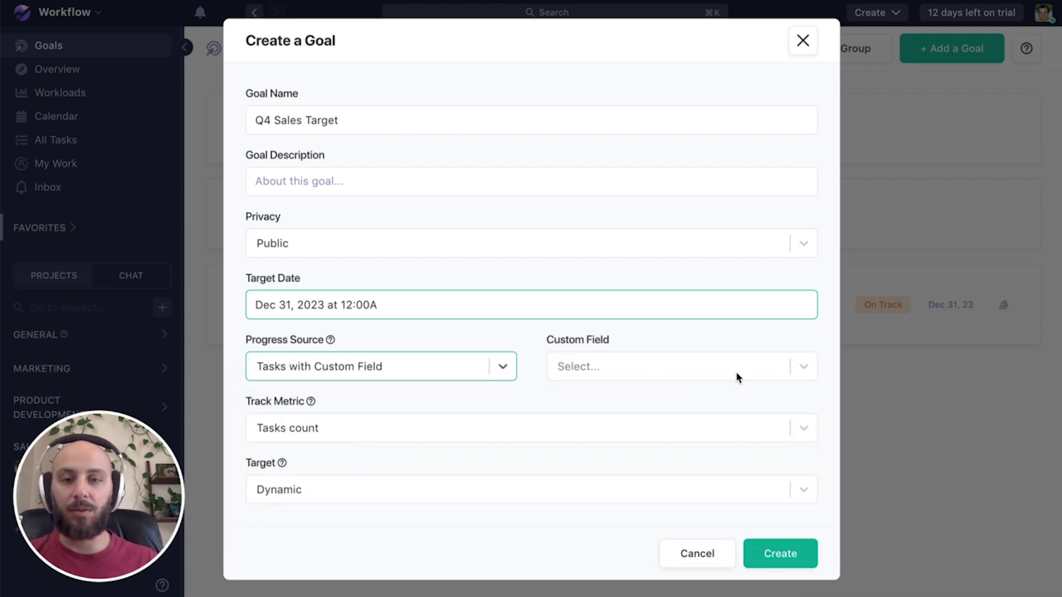
left_click(802, 367)
left_click(706, 402)
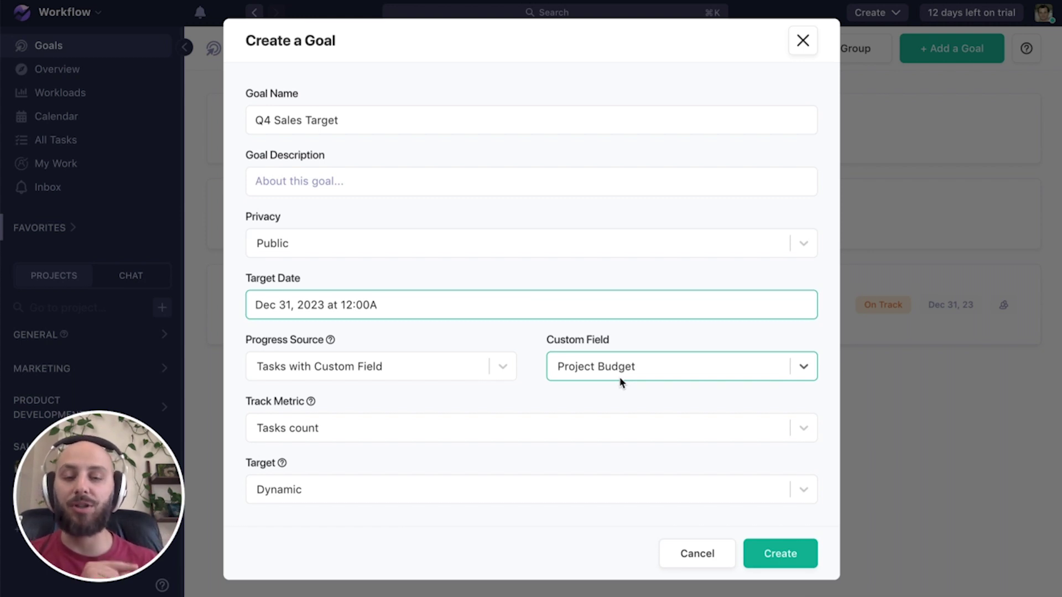
Step: Set Track Metric to Custom Field value of Project Budget
left_click(479, 436)
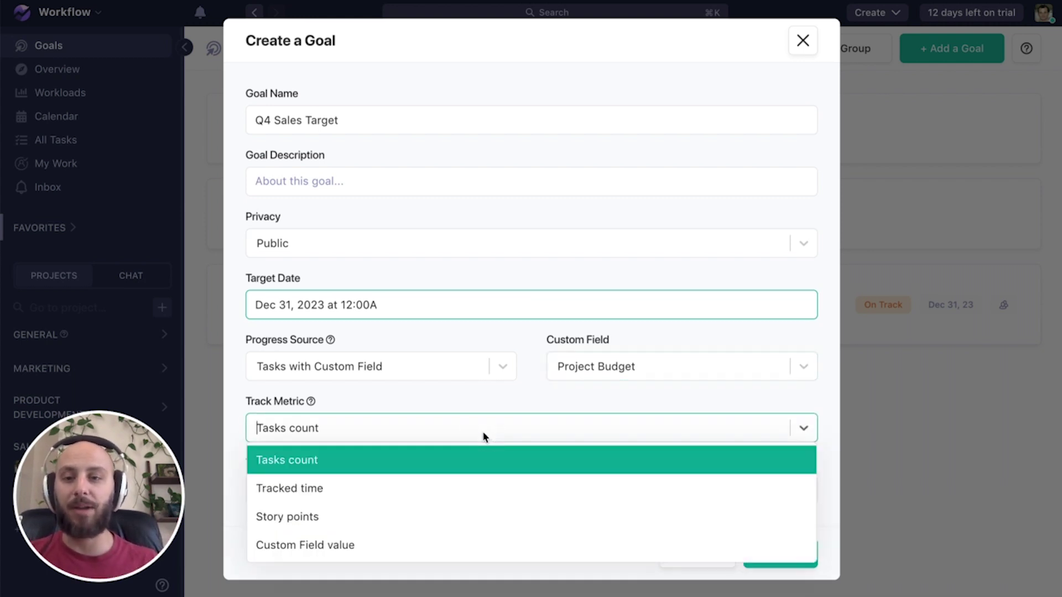
left_click(362, 547)
left_click(639, 435)
left_click(623, 461)
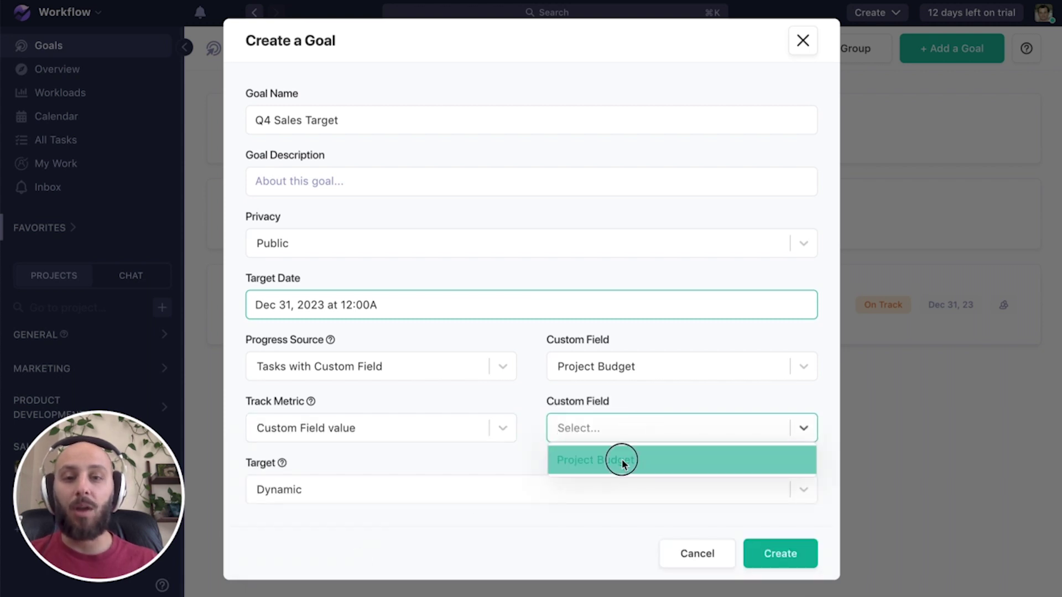
left_click(534, 397)
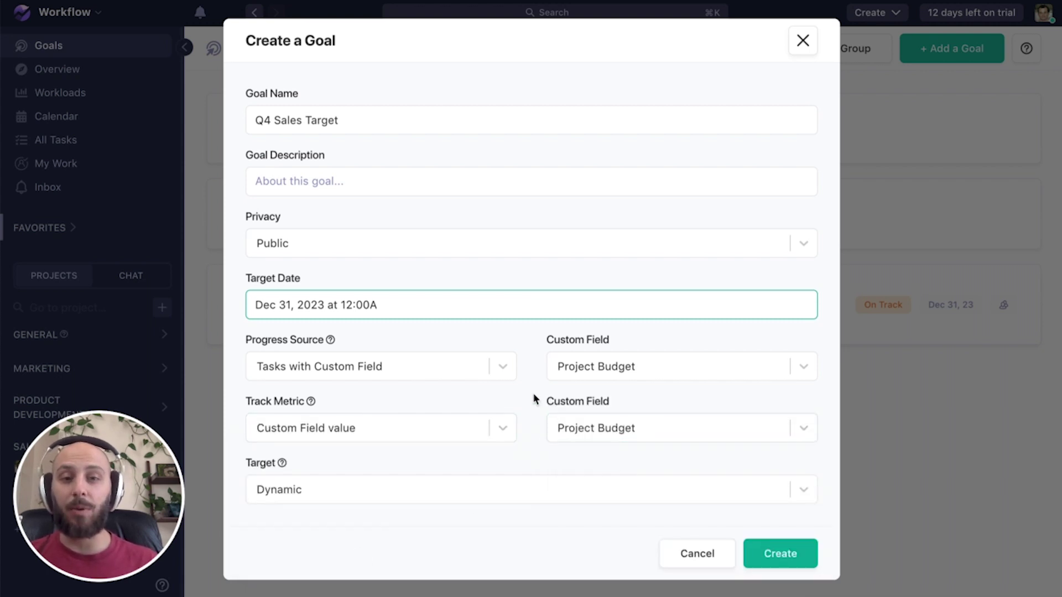
Step: Give the goal a Static target of 100000 and create it
left_click(491, 499)
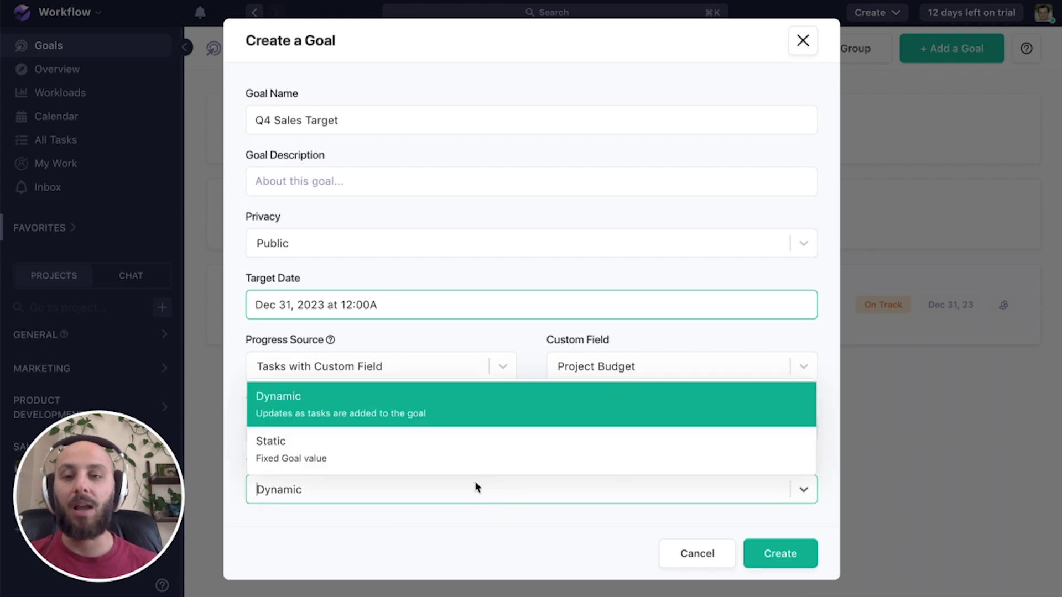
left_click(421, 445)
left_click(619, 492)
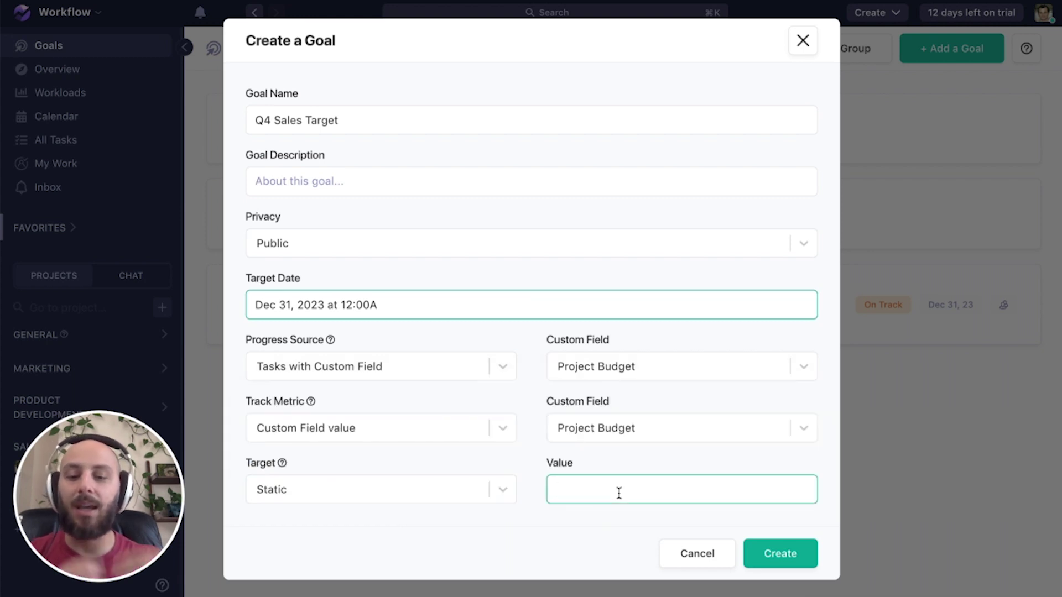
type("10")
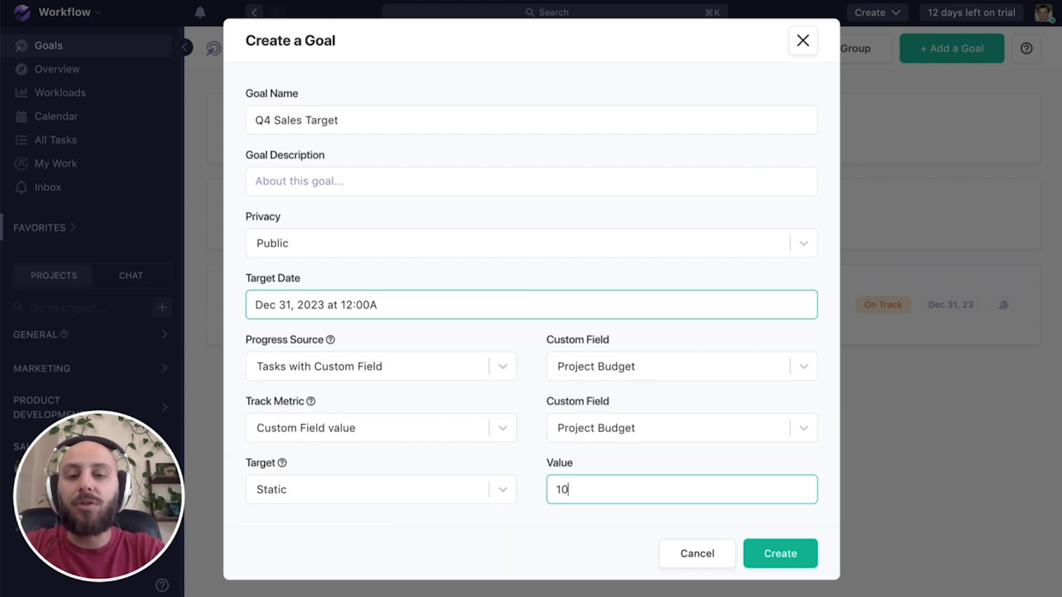
type("0000")
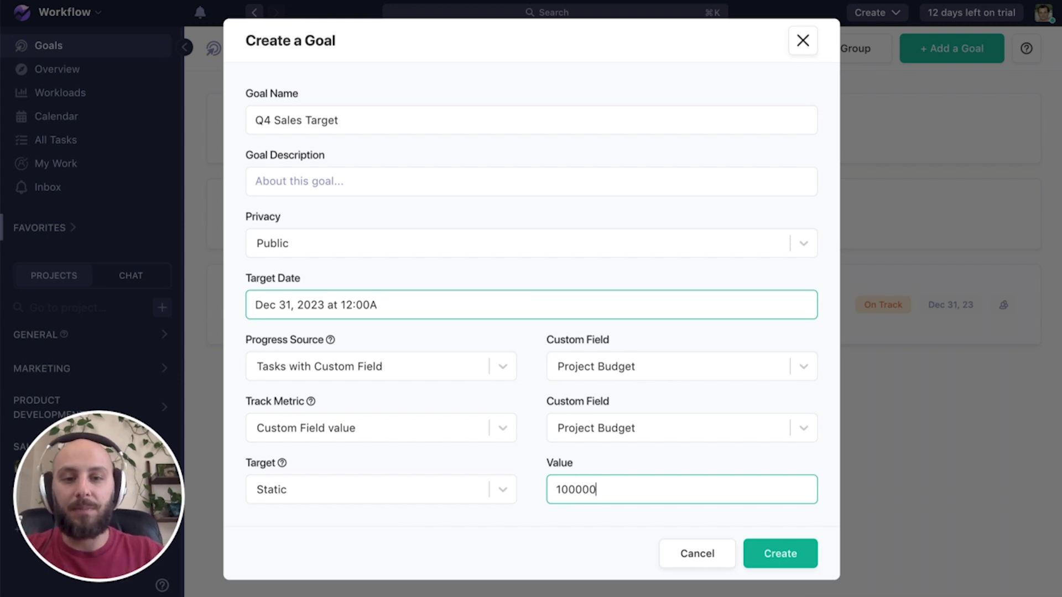
left_click(771, 557)
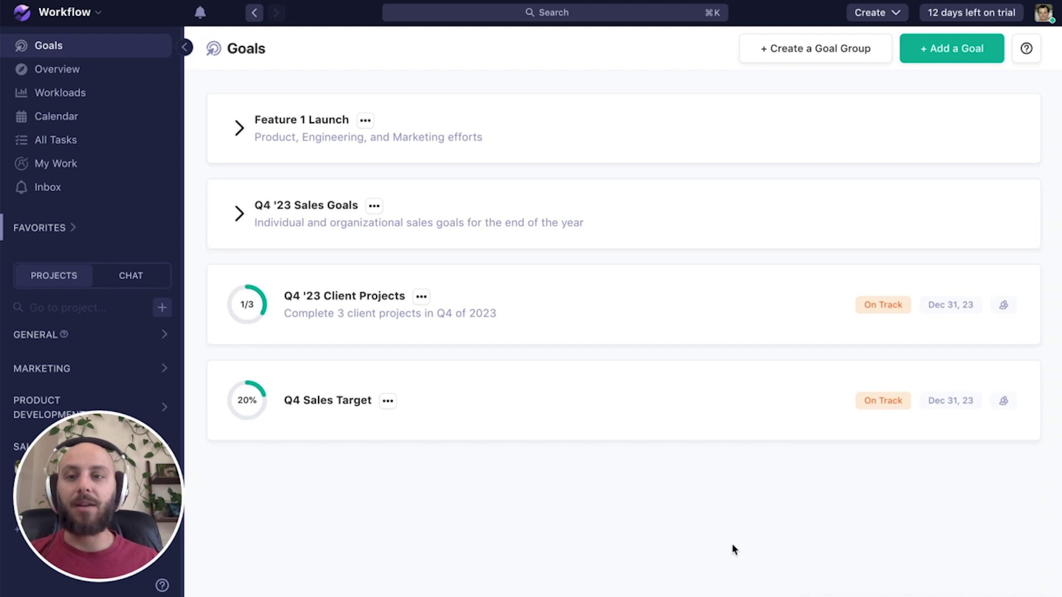
left_click(595, 424)
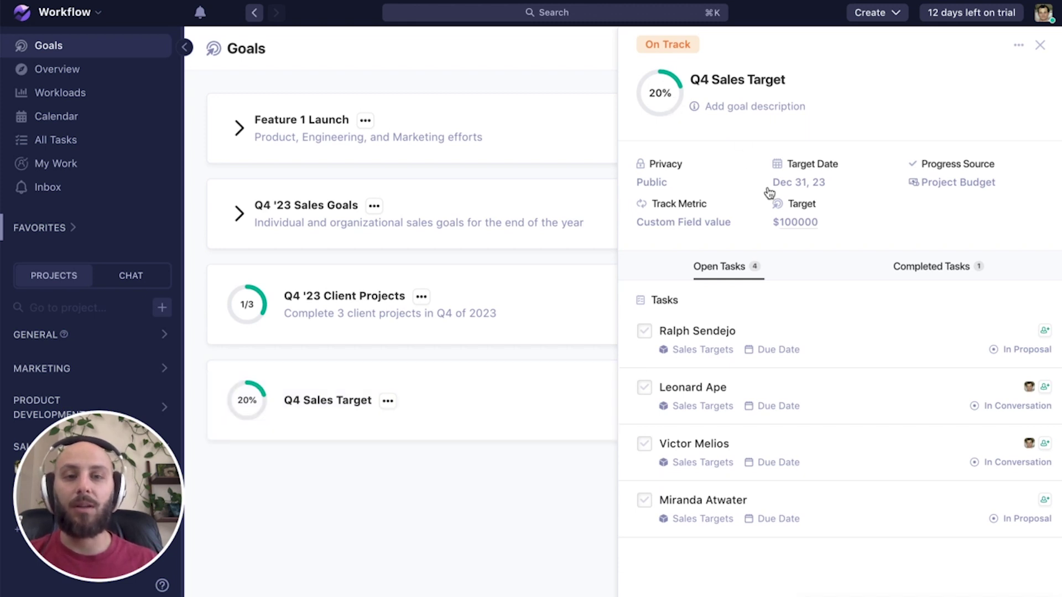
left_click(936, 265)
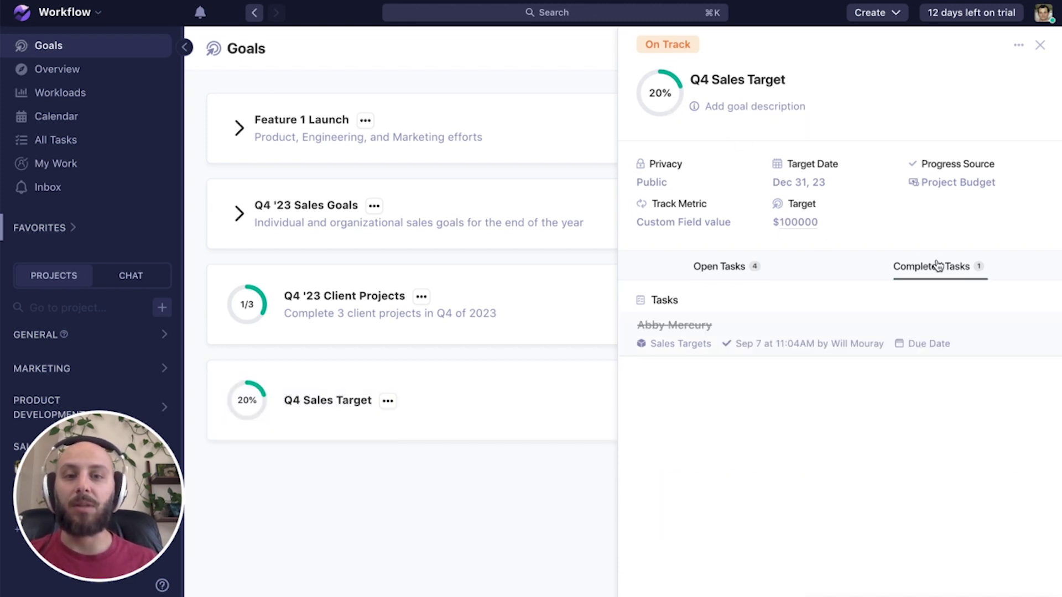
left_click(736, 269)
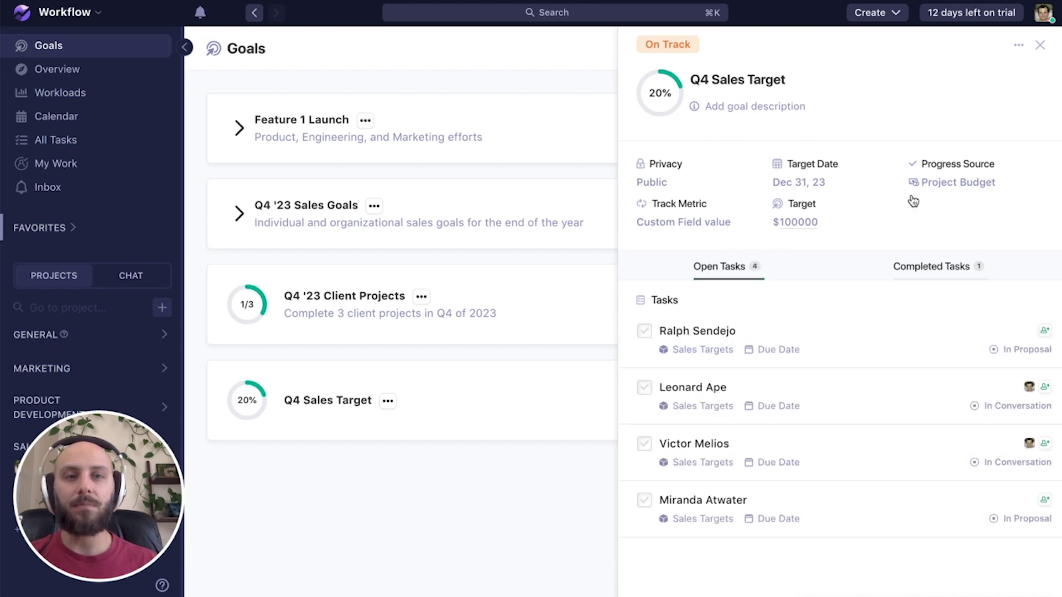
left_click(1039, 47)
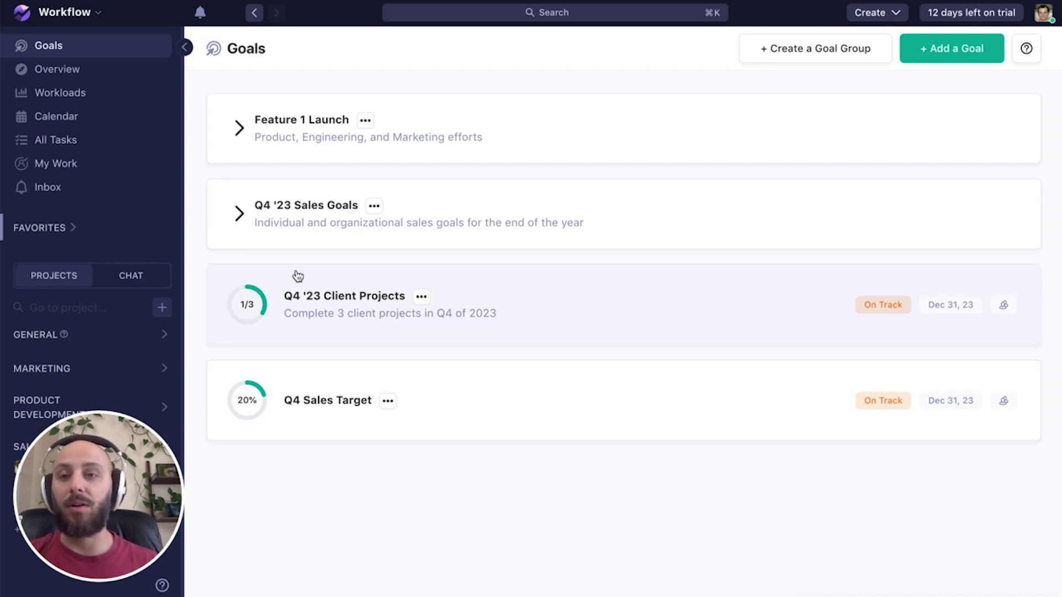
Step: Expand Q4 '23 Sales Goals and open the top rep's goal, showing 57% toward $35000
left_click(236, 214)
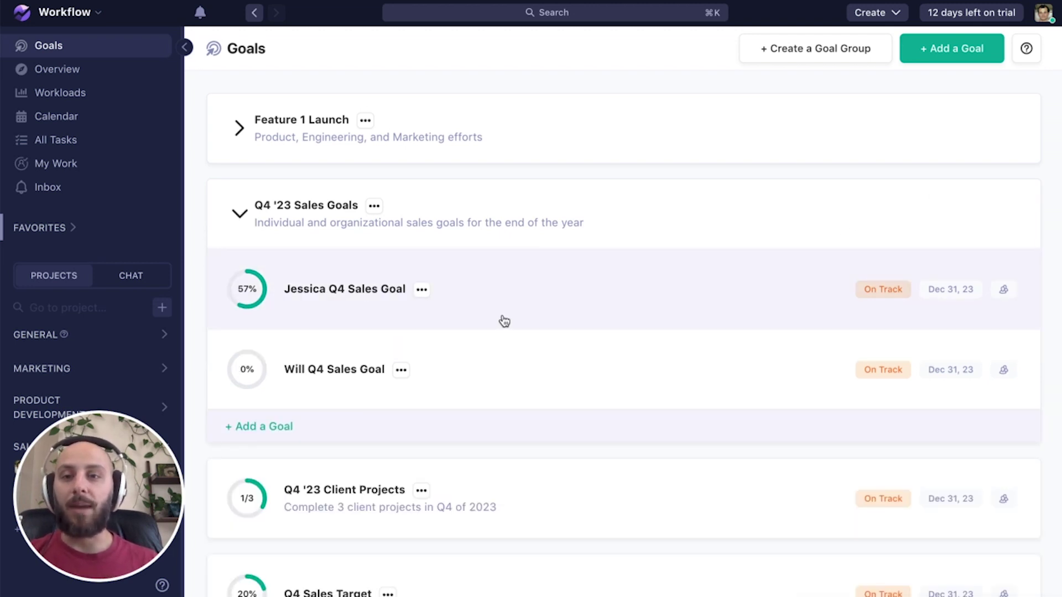
left_click(527, 309)
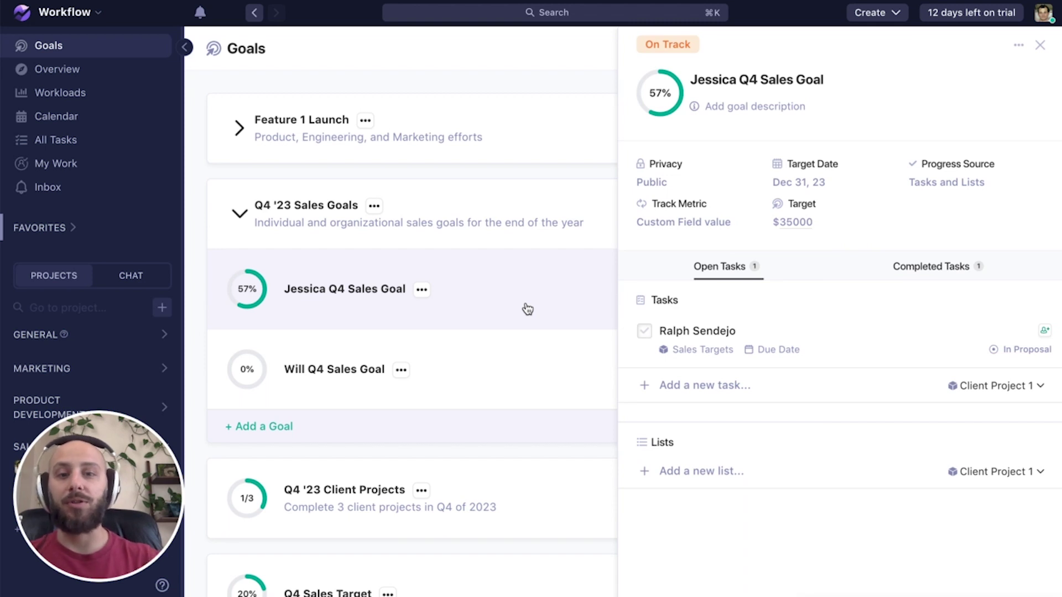